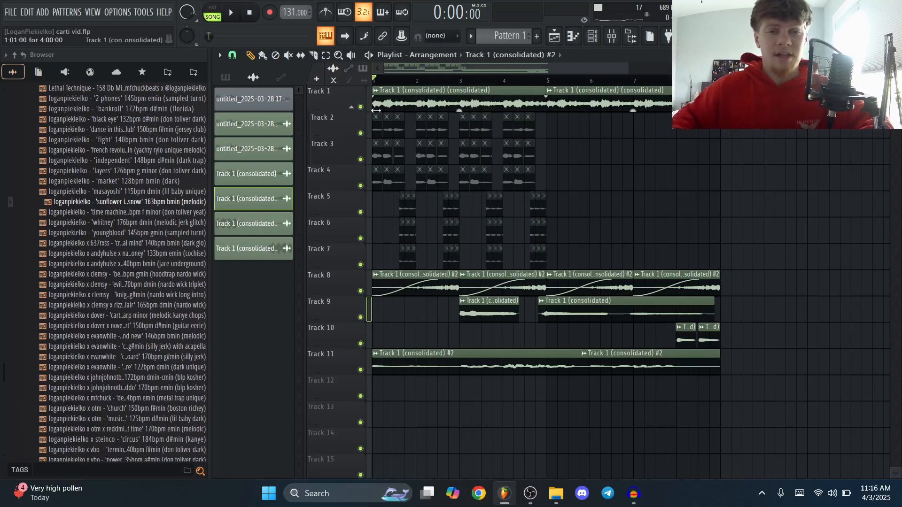
Step: Solo Track 1 in the playlist so only its consolidated clips are audible
{"action": "right_click", "coordinate": [360, 107]}
{"action": "scroll", "coordinate": [494, 227], "scroll_direction": "up", "scroll_amount": 3}
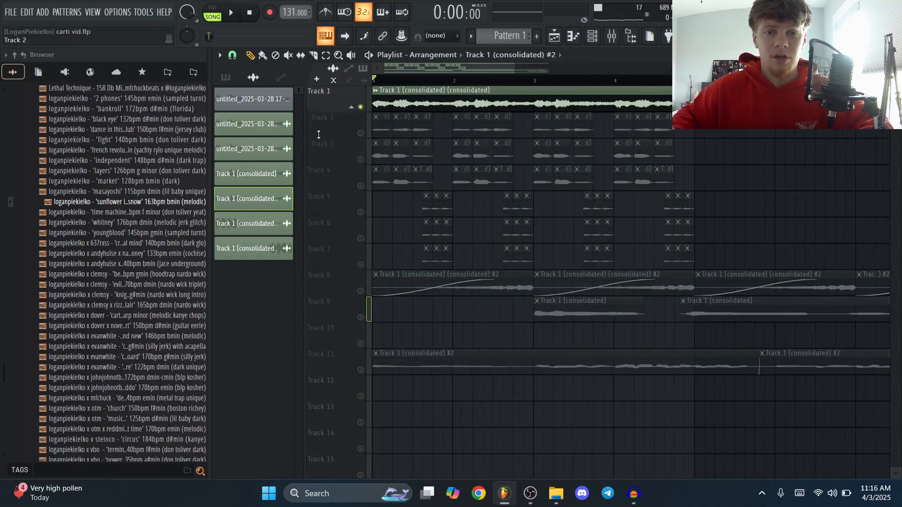
{"action": "scroll", "coordinate": [494, 226], "scroll_direction": "down", "scroll_amount": 2}
Step: Review the ValhallaSupermassive, Fruity Parametric EQ 2 and ValhallaUberMod effects on mixer Insert 2
{"action": "key", "text": "F9"}
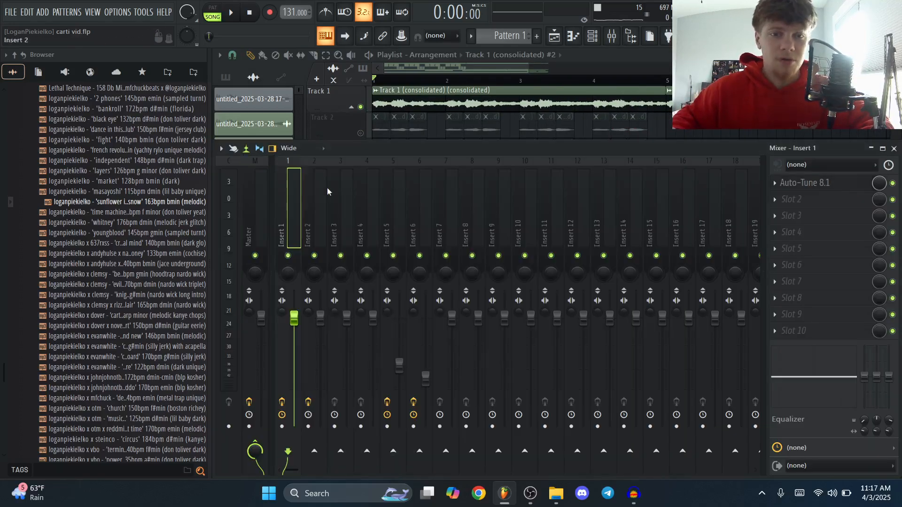
{"action": "left_click", "coordinate": [823, 205]}
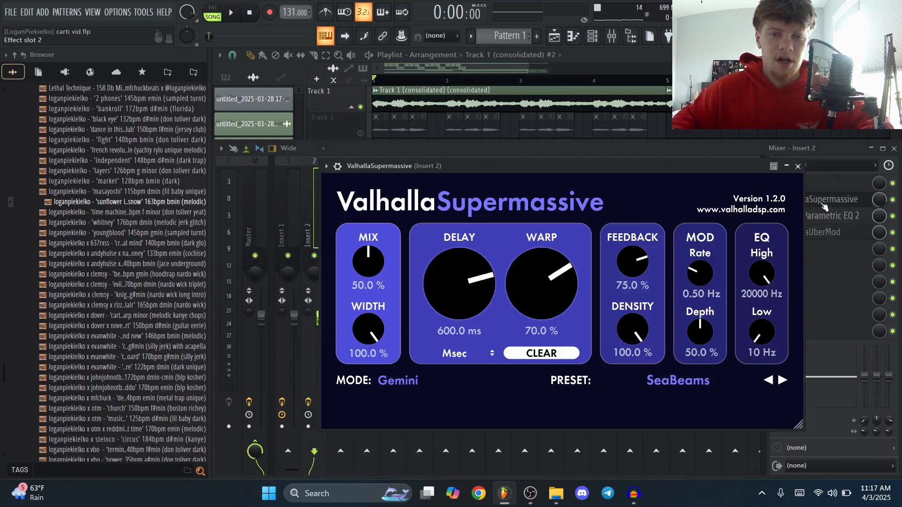
{"action": "left_click", "coordinate": [823, 205]}
{"action": "left_click", "coordinate": [827, 217]}
{"action": "left_click", "coordinate": [828, 219]}
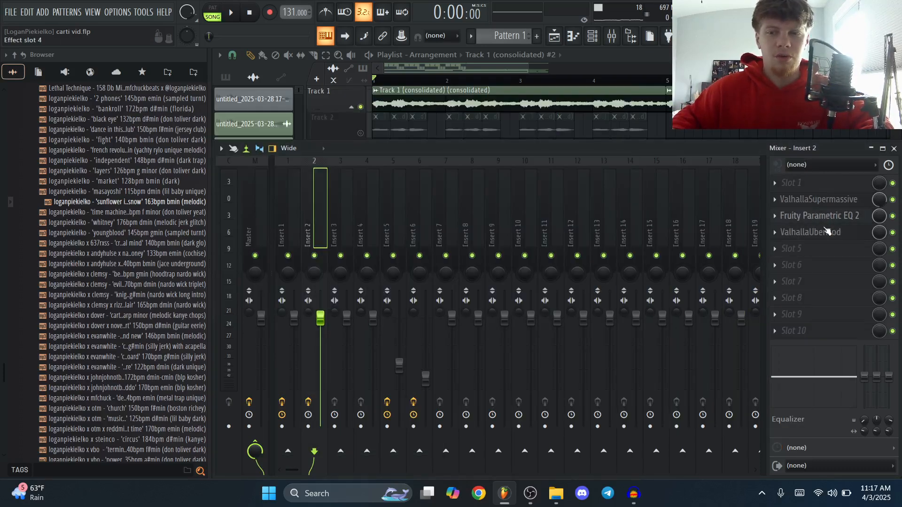
{"action": "left_click", "coordinate": [825, 232]}
{"action": "left_click", "coordinate": [826, 232]}
{"action": "key", "text": "F9"}
Step: Play back the soloed Track 1 from the start of the playlist
{"action": "scroll", "coordinate": [365, 114], "scroll_direction": "down", "scroll_amount": 2}
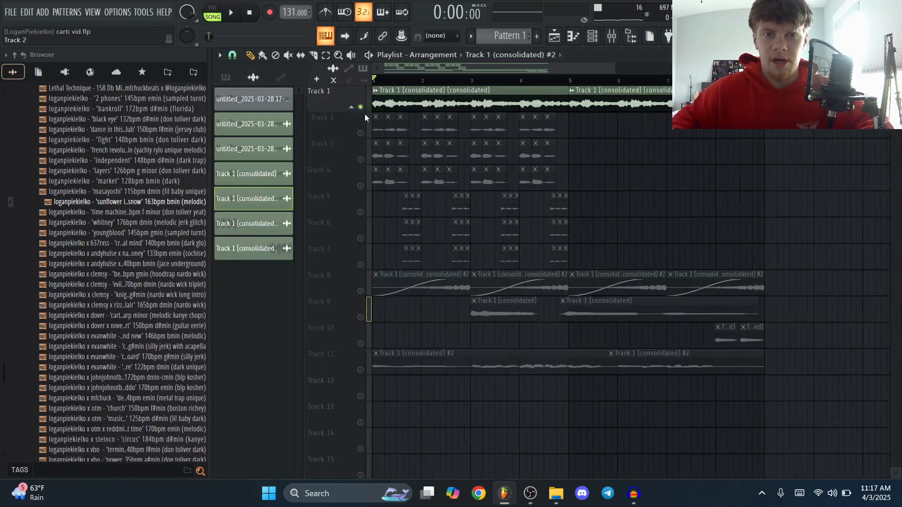
{"action": "key", "text": "space"}
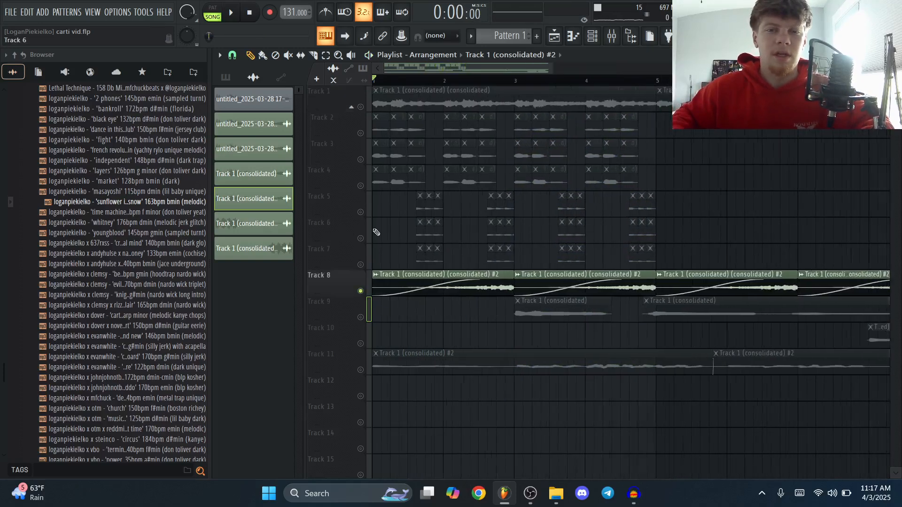
Step: Audition the faded-in clips on the soloed Track 8, starting partway through bar 2
{"action": "scroll", "coordinate": [376, 231], "scroll_direction": "down", "scroll_amount": 3}
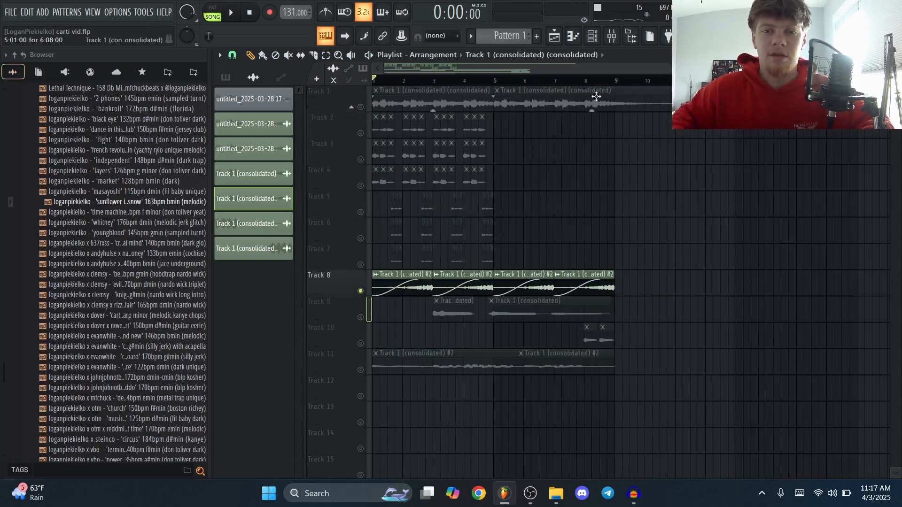
{"action": "scroll", "coordinate": [403, 278], "scroll_direction": "up", "scroll_amount": 3}
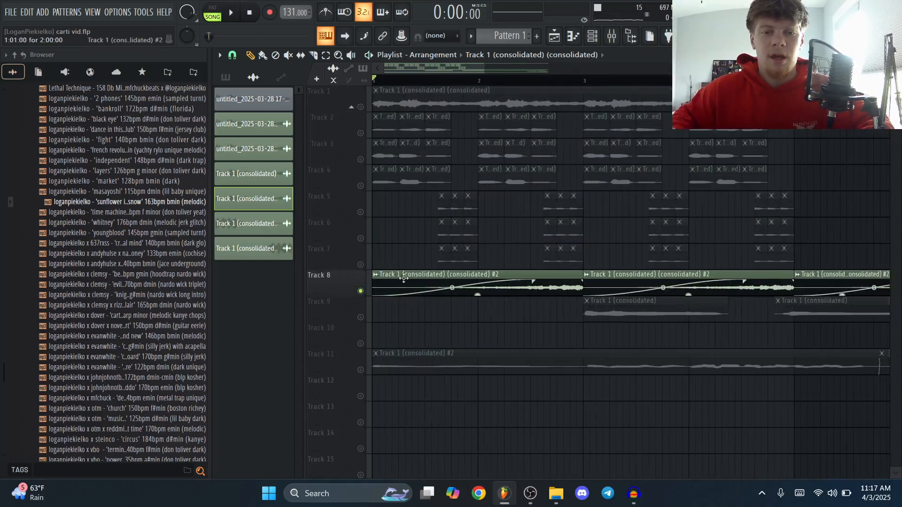
{"action": "left_click", "coordinate": [511, 82]}
{"action": "scroll", "coordinate": [570, 201], "scroll_direction": "up", "scroll_amount": 2}
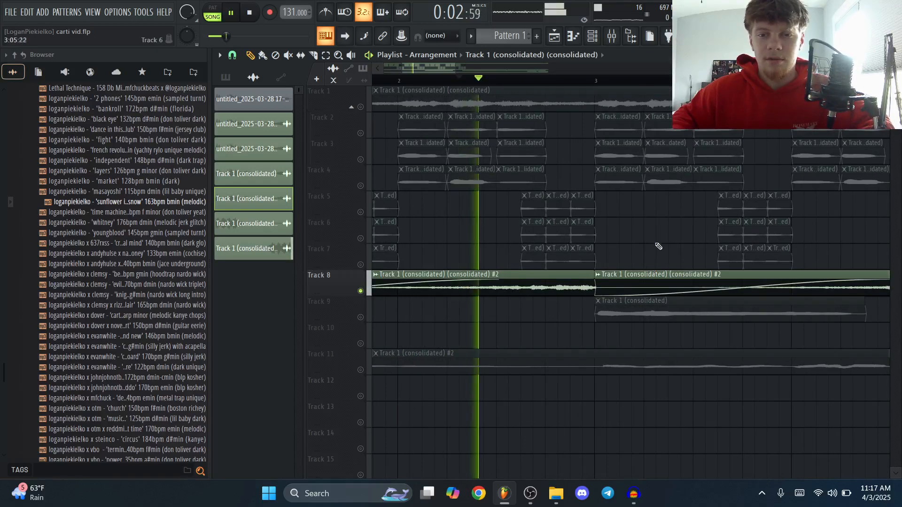
{"action": "scroll", "coordinate": [587, 241], "scroll_direction": "down", "scroll_amount": 3}
{"action": "key", "text": "space"}
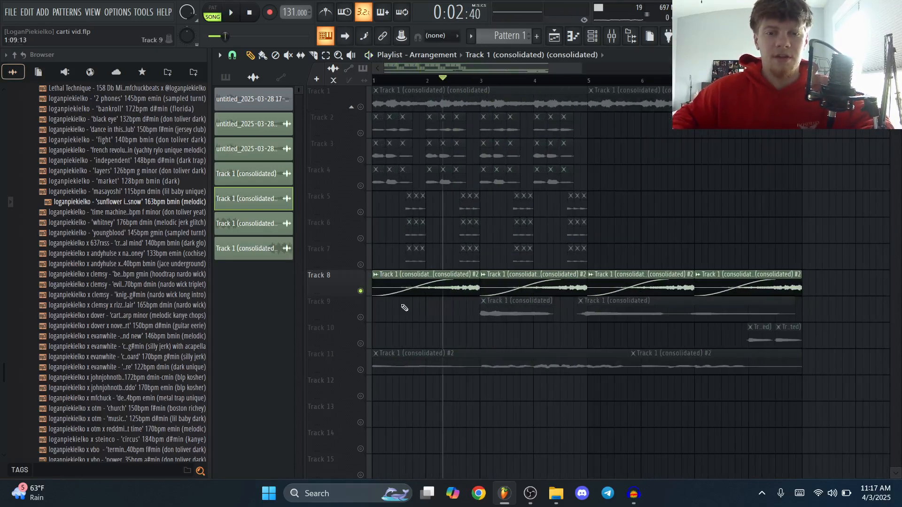
Step: Solo Tracks 9 and 10 together and set the playback position to bar 3
{"action": "right_click", "coordinate": [366, 317]}
{"action": "left_click", "coordinate": [361, 347]}
{"action": "scroll", "coordinate": [467, 81], "scroll_direction": "down", "scroll_amount": 1}
{"action": "left_click", "coordinate": [467, 80]}
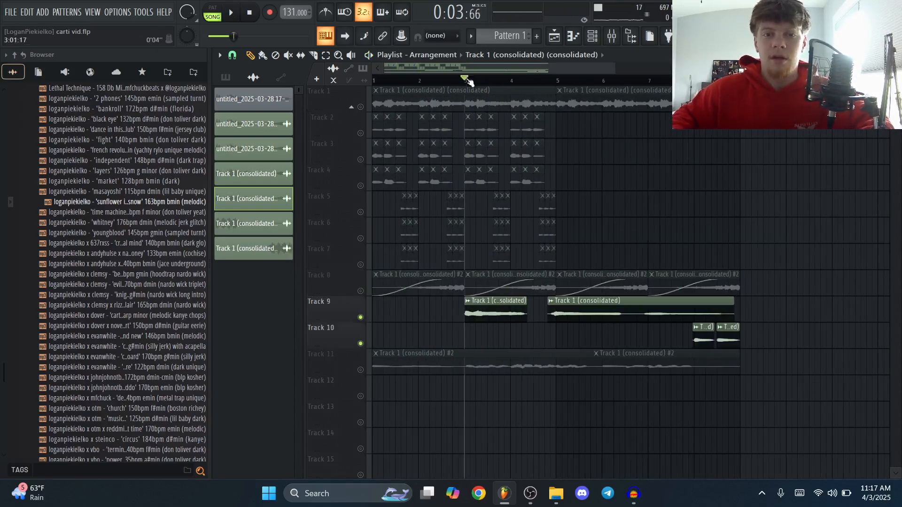
{"action": "scroll", "coordinate": [735, 185], "scroll_direction": "up", "scroll_amount": 1}
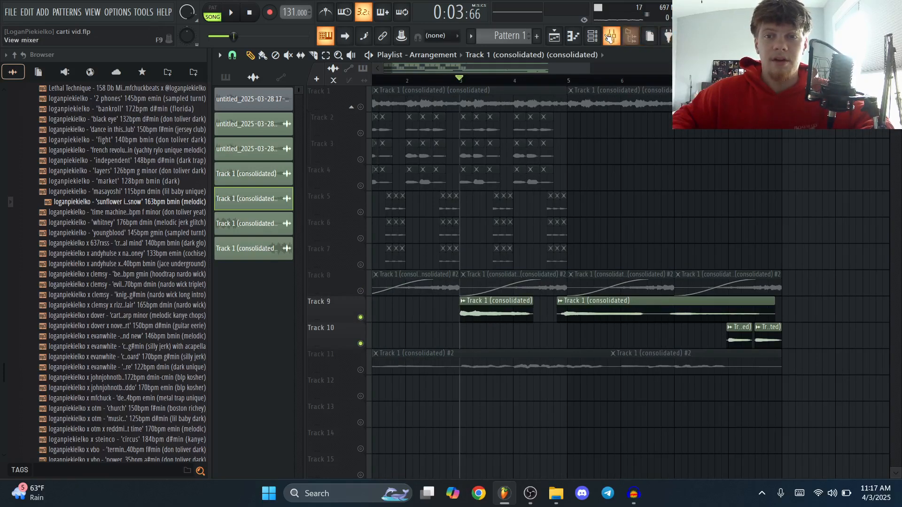
Step: Review the Stomp Board, Retrotape, ValhallaVintageVerb and Fruity Parametric EQ 2 effects on mixer Insert 6
{"action": "left_click", "coordinate": [610, 38]}
{"action": "left_click", "coordinate": [830, 203]}
{"action": "left_click", "coordinate": [840, 203]}
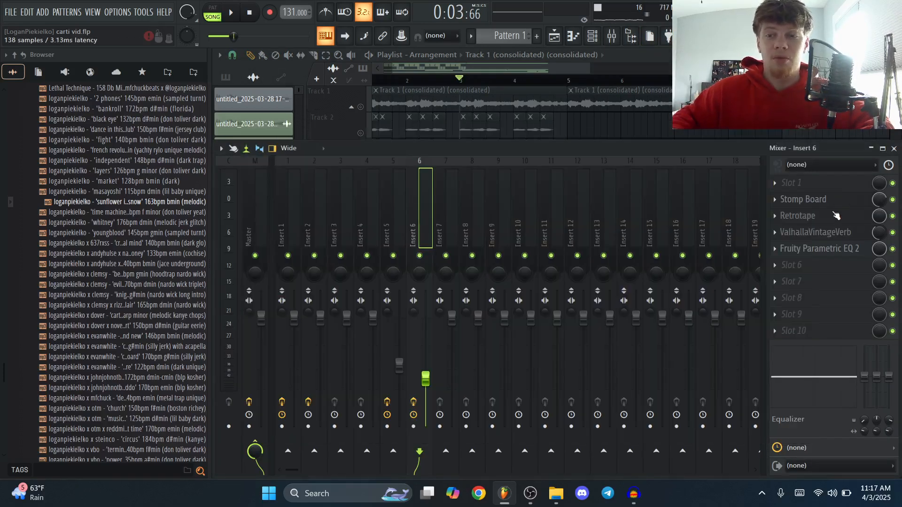
{"action": "left_click", "coordinate": [840, 216]}
{"action": "left_click", "coordinate": [840, 216]}
{"action": "left_click", "coordinate": [839, 233]}
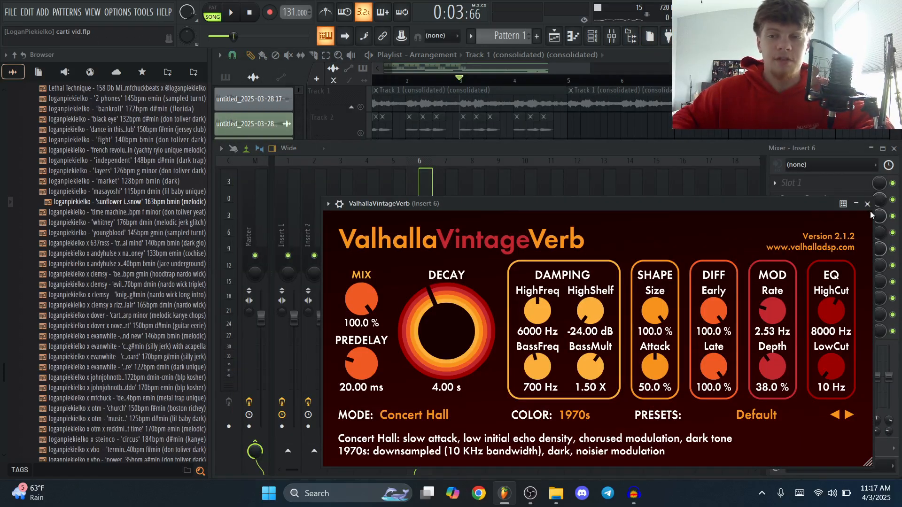
{"action": "left_click", "coordinate": [868, 204]}
{"action": "left_click", "coordinate": [833, 250]}
{"action": "left_click", "coordinate": [833, 250]}
{"action": "key", "text": "F9"}
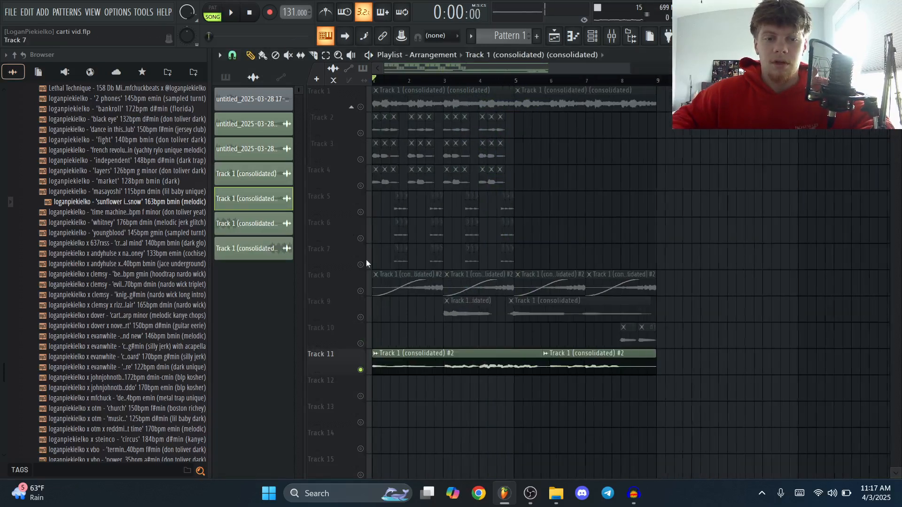
Step: Check the pitch shift and time stretching settings of the audio clip on Track 11
{"action": "scroll", "coordinate": [420, 367], "scroll_direction": "up", "scroll_amount": 2, "text": "ctrl"}
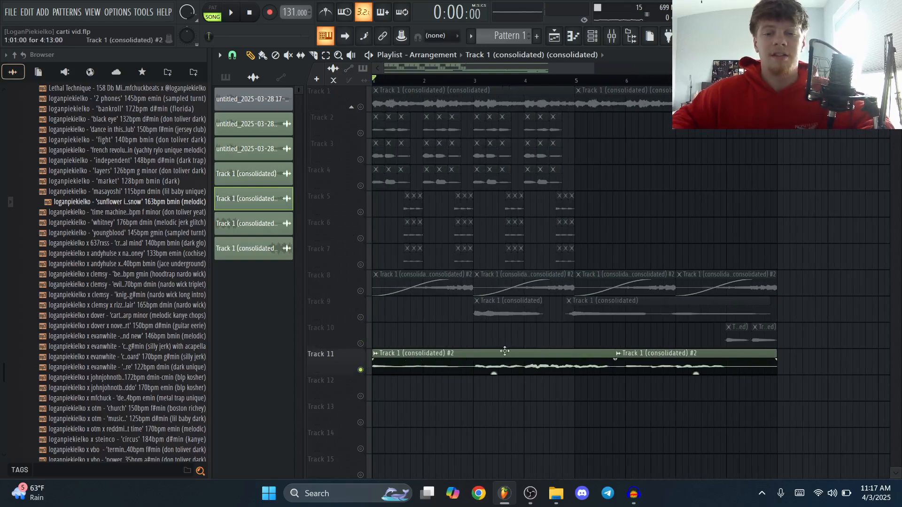
{"action": "double_click", "coordinate": [516, 366]}
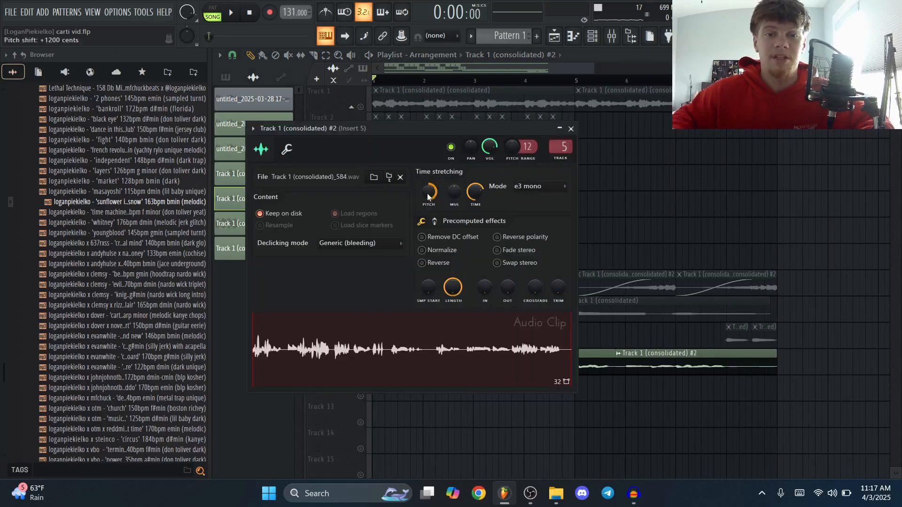
{"action": "left_click", "coordinate": [571, 129]}
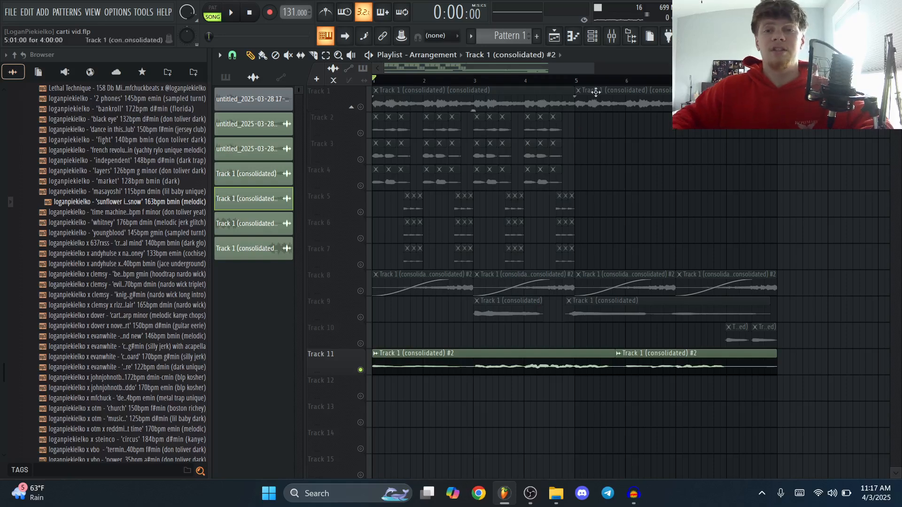
Step: Review the Fruity Parametric EQ 2, Stomp Board and ValhallaVintageVerb effects on mixer Insert 5
{"action": "left_click", "coordinate": [612, 44]}
{"action": "left_click", "coordinate": [811, 200]}
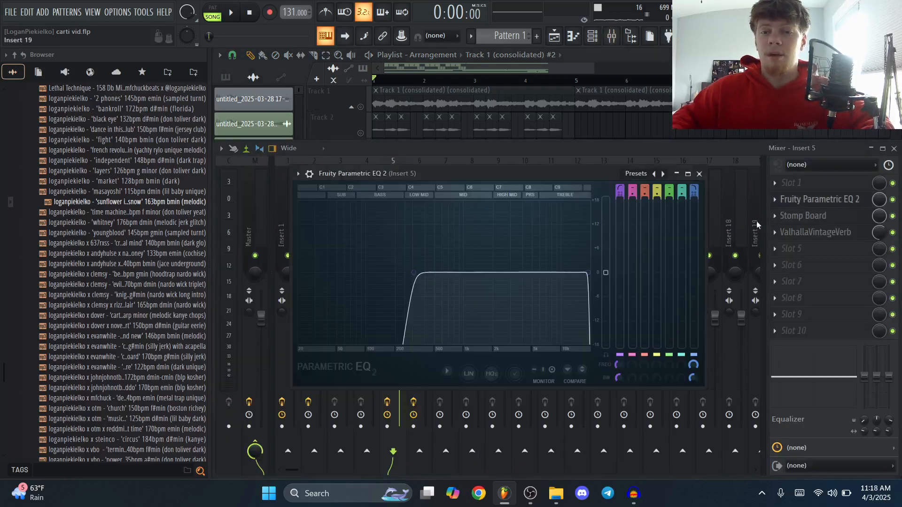
{"action": "left_click", "coordinate": [699, 174]}
{"action": "left_click", "coordinate": [825, 216]}
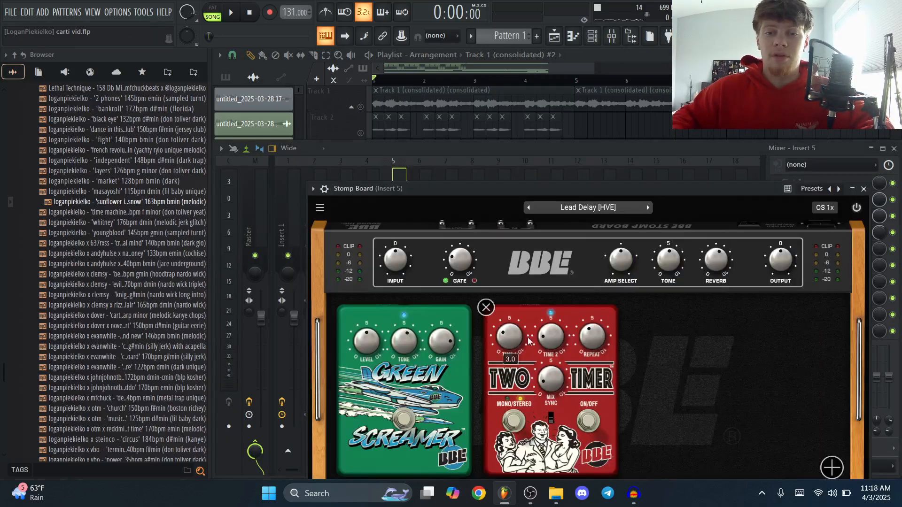
{"action": "left_click", "coordinate": [863, 189]}
{"action": "left_click", "coordinate": [821, 234]}
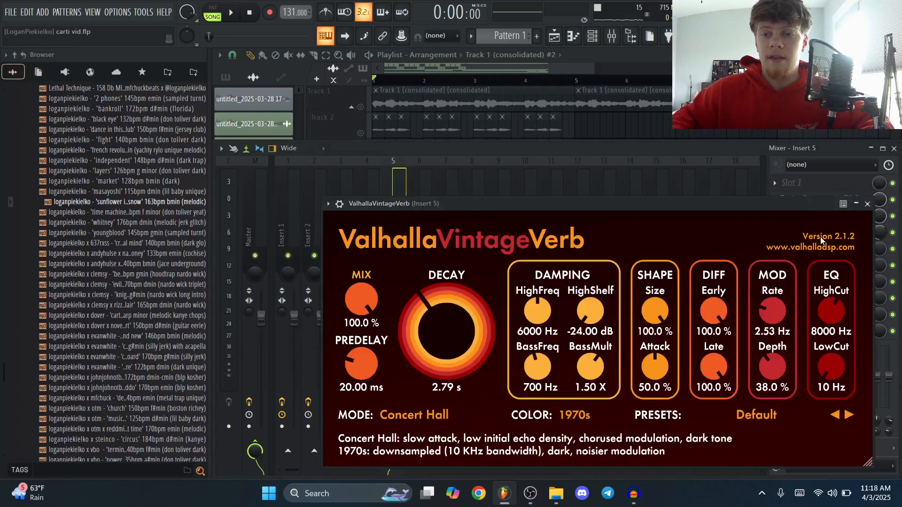
{"action": "left_click", "coordinate": [868, 204]}
{"action": "key", "text": "F9"}
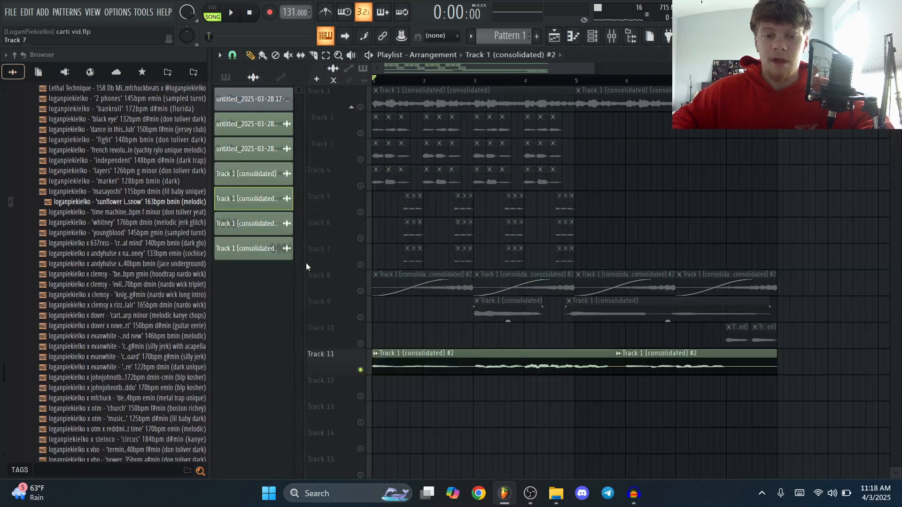
Step: Play back the soloed Track 11 to hear its pitched vocal layer
{"action": "key", "text": "space"}
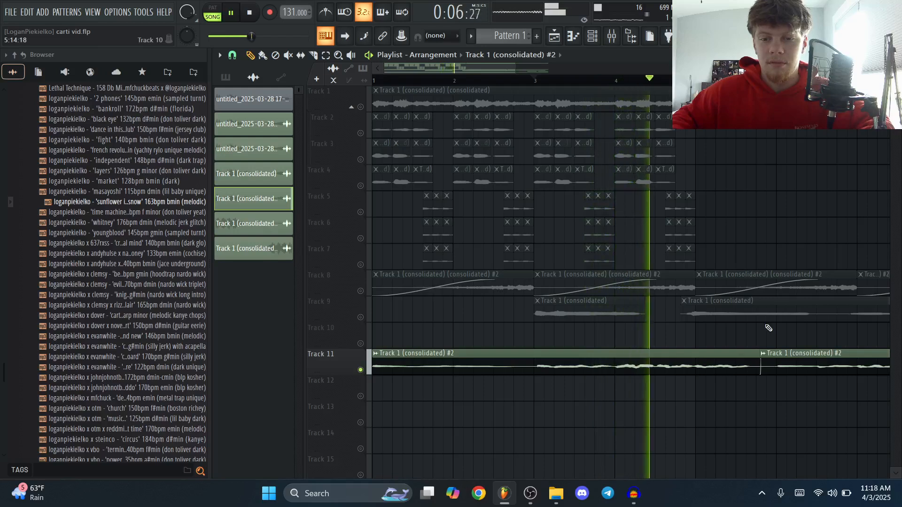
{"action": "scroll", "coordinate": [603, 359], "scroll_direction": "down", "scroll_amount": 3}
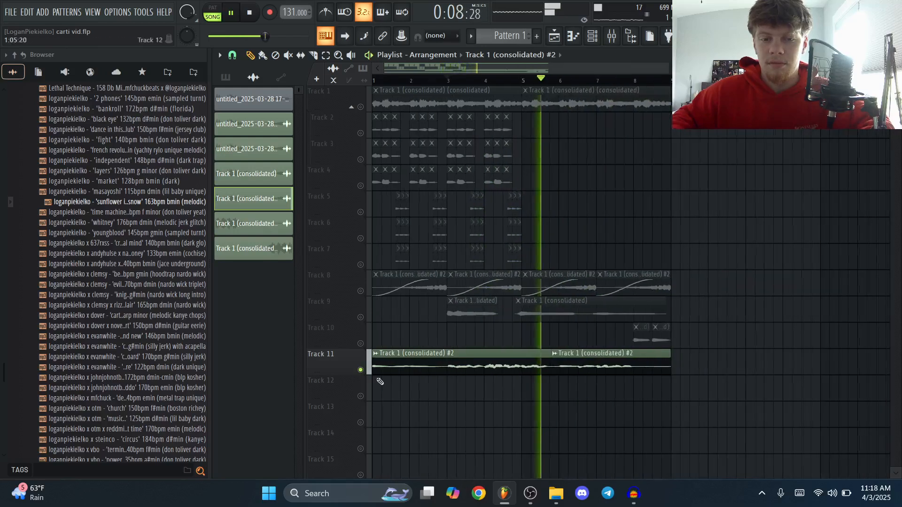
{"action": "key", "text": "space"}
Step: Unsolo Track 11 and play the full arrangement with all tracks active
{"action": "right_click", "coordinate": [361, 371]}
{"action": "scroll", "coordinate": [526, 220], "scroll_direction": "up", "scroll_amount": 2}
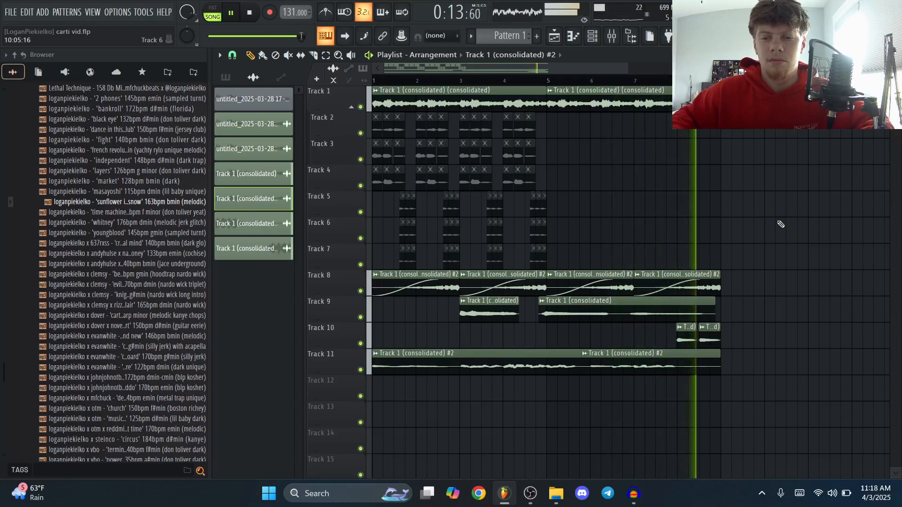
{"action": "key", "text": "space"}
Step: Select all the clips on Tracks 8 through 11 in the playlist
{"action": "left_click_drag", "start_coordinate": [774, 428], "coordinate": [403, 302]}
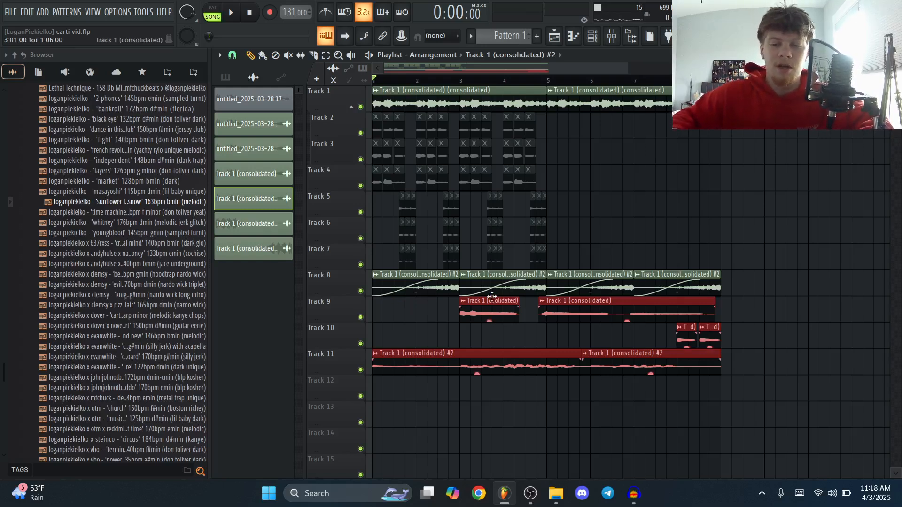
{"action": "left_click_drag", "start_coordinate": [793, 427], "coordinate": [375, 271]}
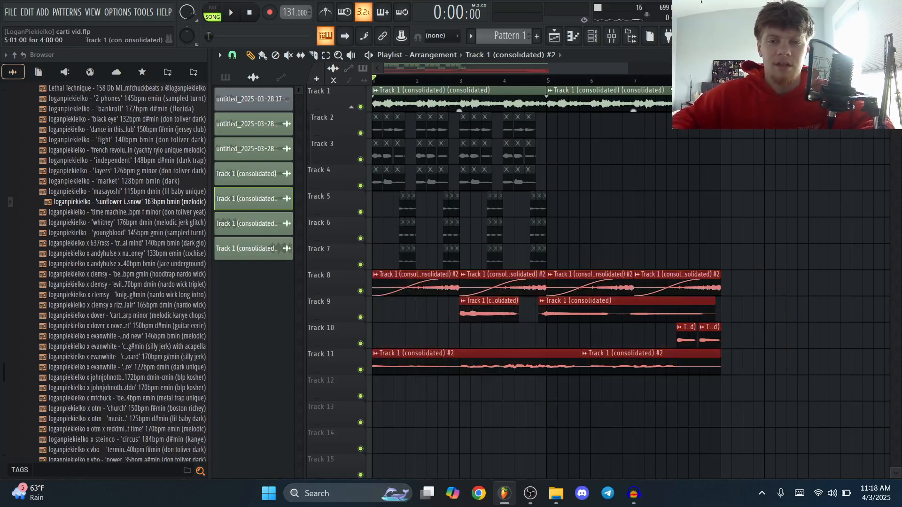
{"action": "left_click", "coordinate": [650, 105]}
{"action": "left_click", "coordinate": [598, 175]}
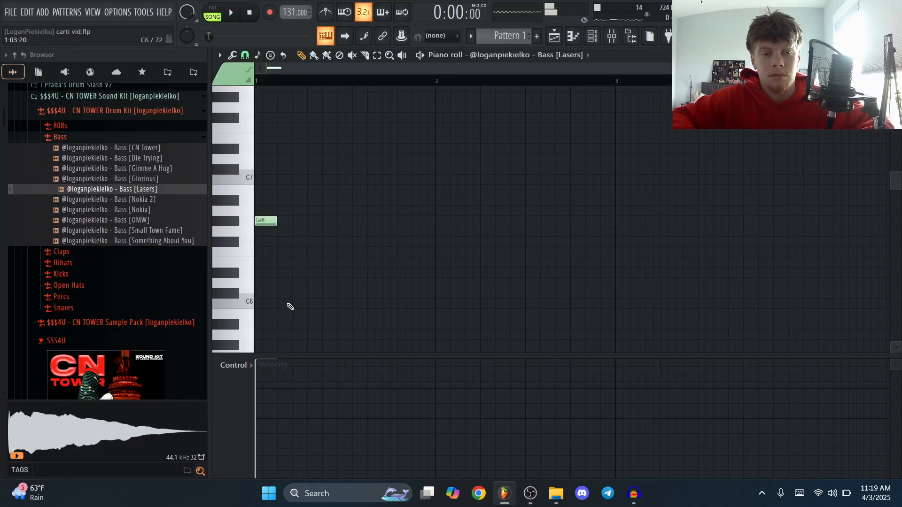
Step: Add a G6 note at bar 2 and an F6 note at bar 3 for Bass [Lasers], checking them against playback
{"action": "left_click", "coordinate": [441, 231]}
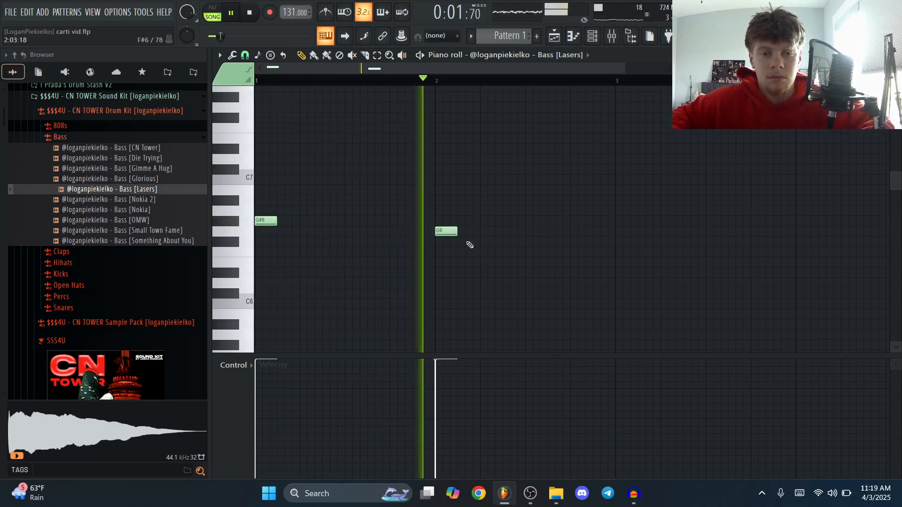
{"action": "left_click", "coordinate": [628, 293]}
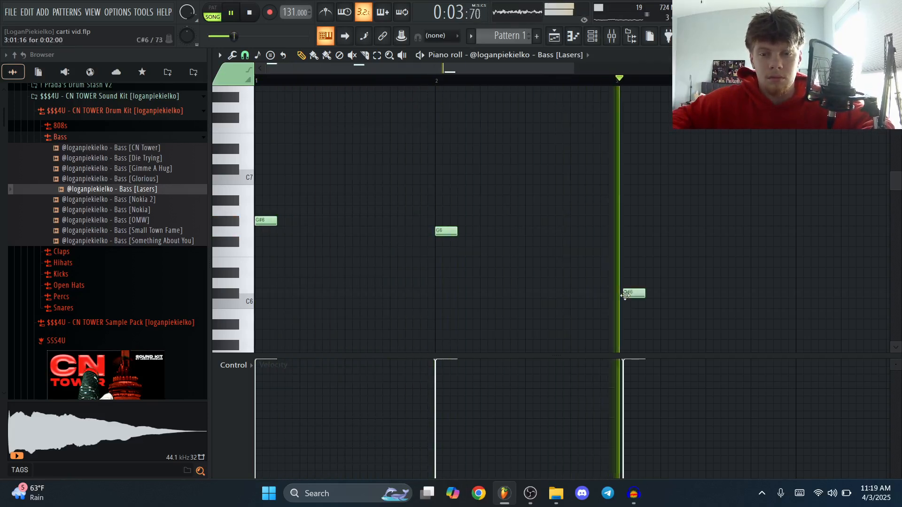
{"action": "key", "text": "space"}
{"action": "left_click_drag", "start_coordinate": [625, 288], "coordinate": [625, 247]}
{"action": "key", "text": "space"}
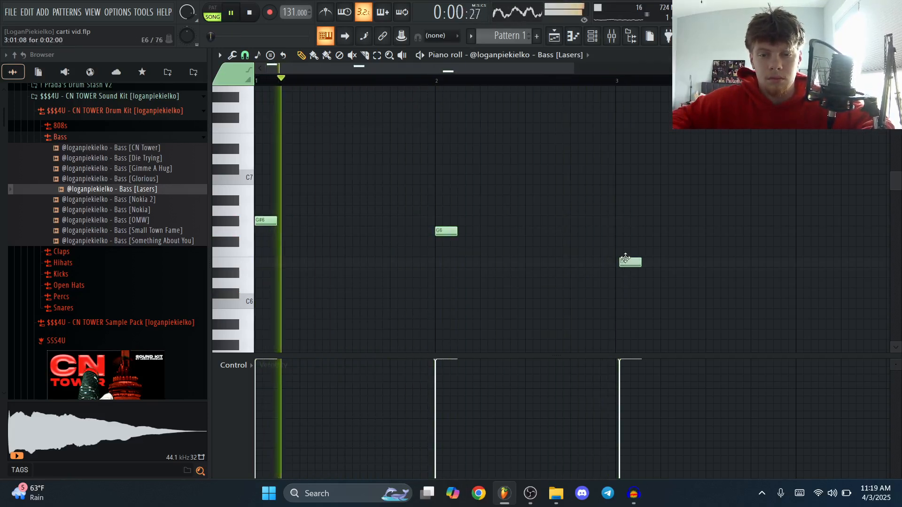
Step: Select the G#6, G6 and F6 bass notes and lengthen each to one full bar
{"action": "scroll", "coordinate": [569, 269], "scroll_direction": "down", "scroll_amount": 2}
{"action": "left_click_drag", "start_coordinate": [570, 270], "coordinate": [256, 188]}
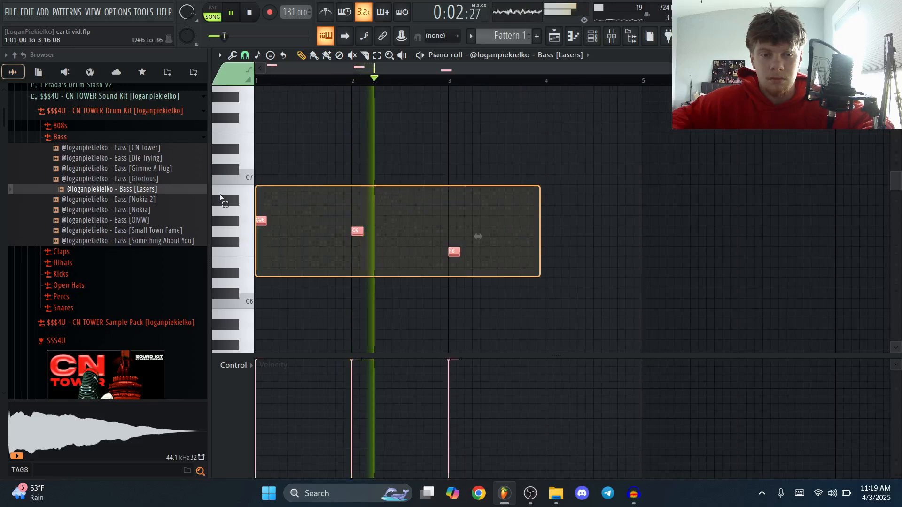
{"action": "left_click_drag", "start_coordinate": [477, 238], "coordinate": [559, 238]}
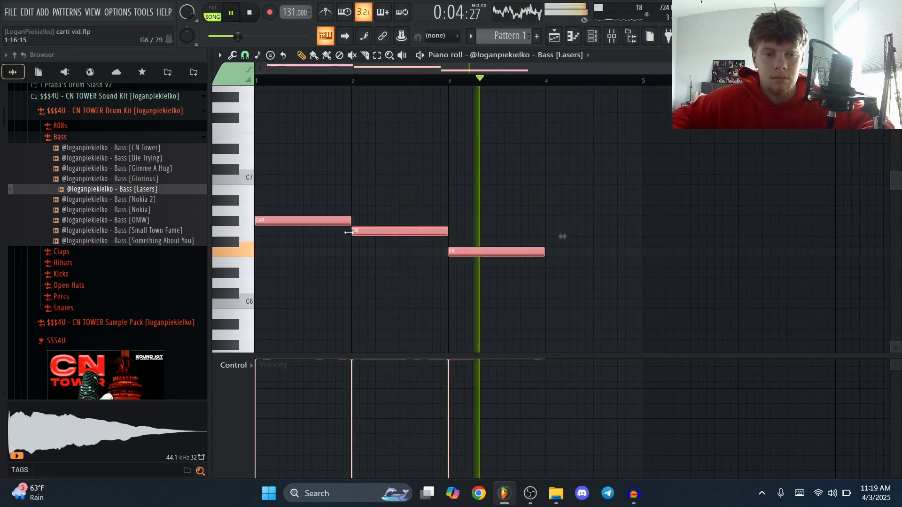
{"action": "left_click", "coordinate": [559, 238]}
Step: Continue the descending bass line with one-bar notes D#6 at bar 4 and C#6 at bar 5
{"action": "scroll", "coordinate": [547, 276], "scroll_direction": "up", "scroll_amount": 2}
{"action": "left_click", "coordinate": [578, 275]}
{"action": "scroll", "coordinate": [577, 275], "scroll_direction": "down", "scroll_amount": 2}
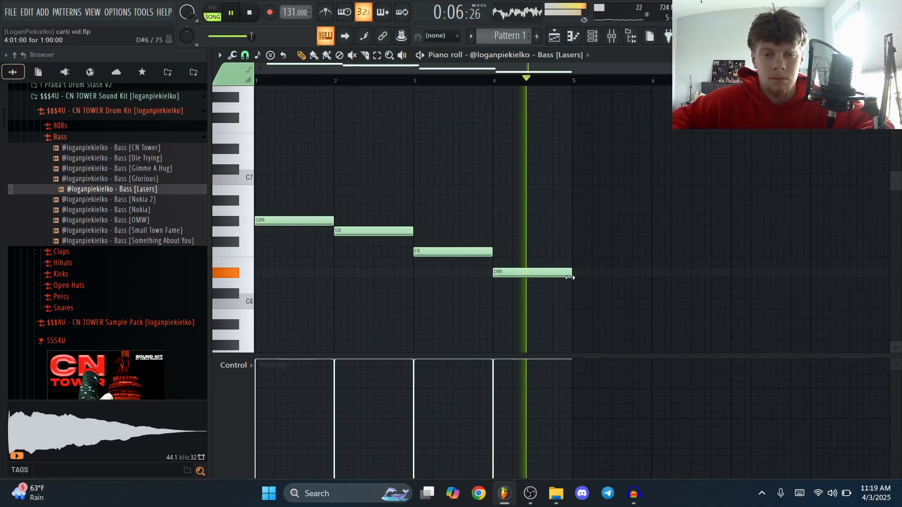
{"action": "left_click", "coordinate": [571, 292]}
{"action": "scroll", "coordinate": [575, 309], "scroll_direction": "up", "scroll_amount": 2}
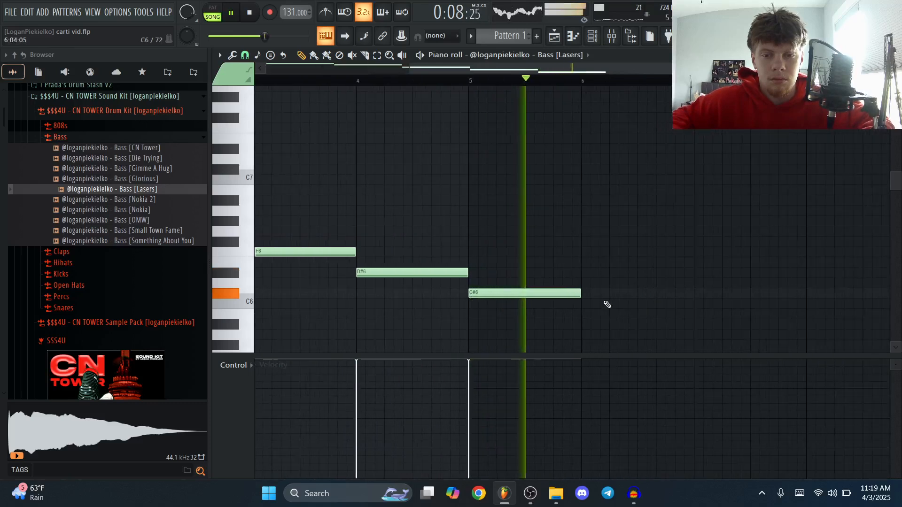
Step: Extend the Bass [Lasers] line with one-bar notes D#6 at bar 6 and G#5 at bar 7, checking against playback
{"action": "left_click", "coordinate": [583, 275]}
{"action": "scroll", "coordinate": [582, 276], "scroll_direction": "down", "scroll_amount": 2}
{"action": "scroll", "coordinate": [640, 302], "scroll_direction": "down", "scroll_amount": 1}
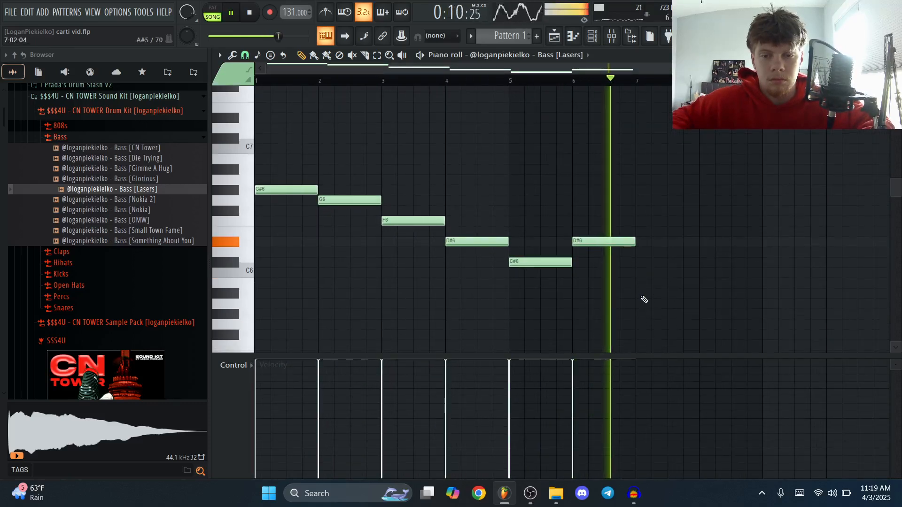
{"action": "left_click", "coordinate": [640, 303]}
{"action": "key", "text": "space"}
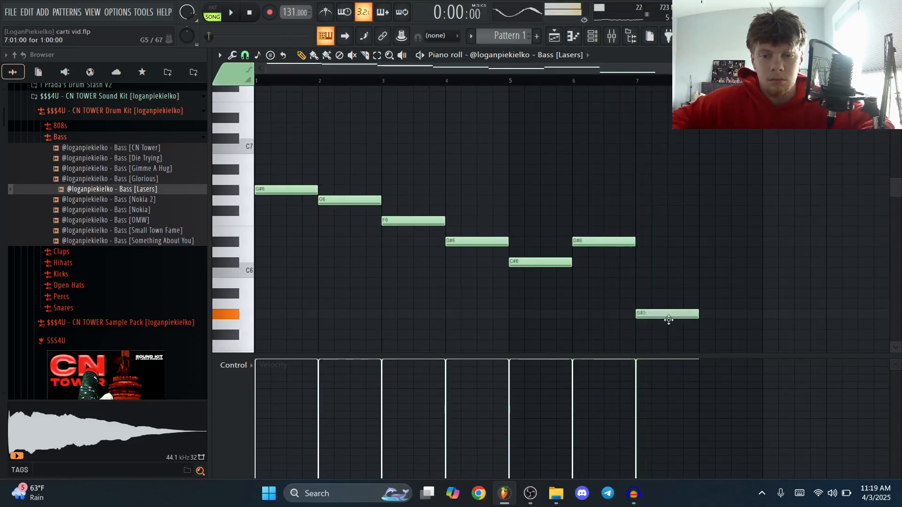
Step: Raise the two-bar G#3 bass note at bar 7 by one octave to G#4
{"action": "scroll", "coordinate": [588, 270], "scroll_direction": "down", "scroll_amount": 1}
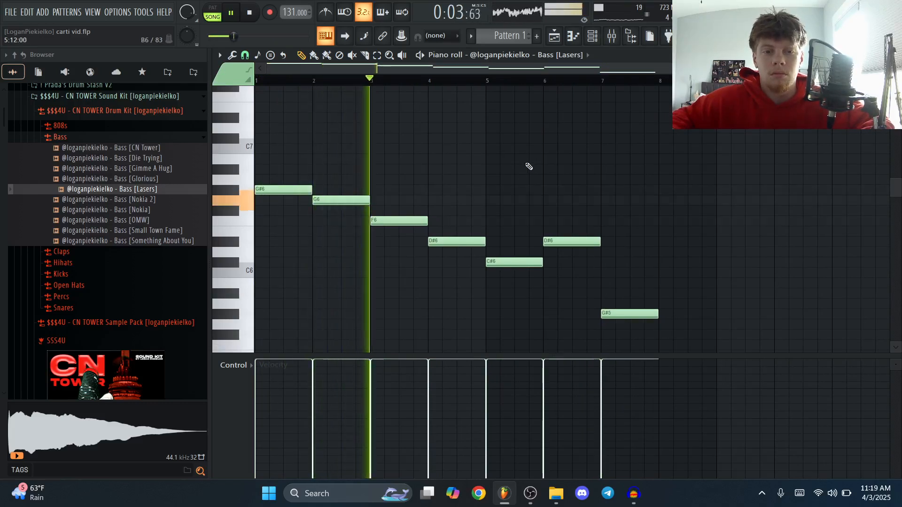
{"action": "scroll", "coordinate": [477, 245], "scroll_direction": "up", "scroll_amount": 2}
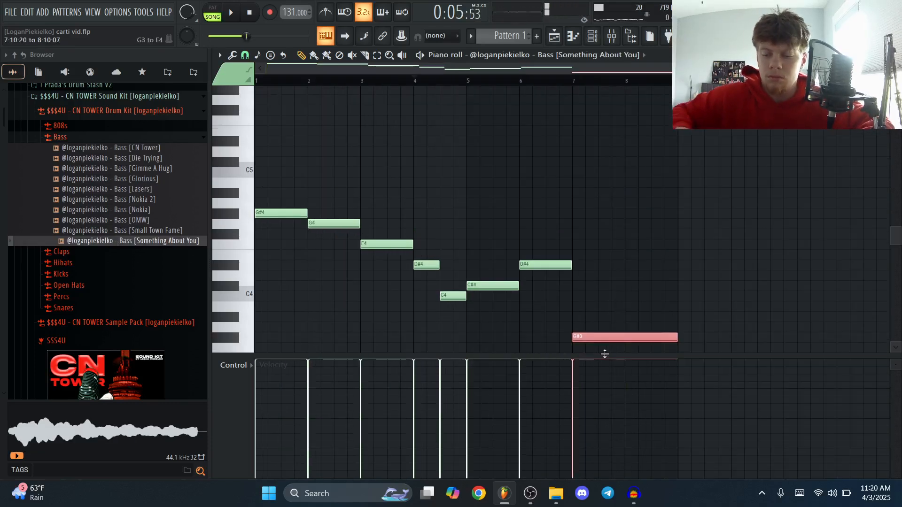
{"action": "key", "text": "ctrl+Up"}
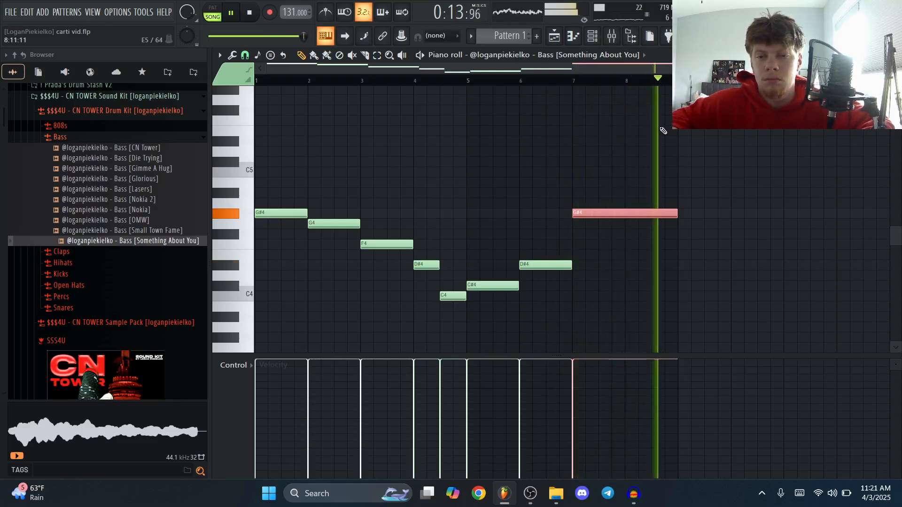
Step: Replace the Bass [Lasers] sample with Bass [Gimme A Hug] and lower the volume of Insert 7 to 87%
{"action": "left_click", "coordinate": [156, 170]}
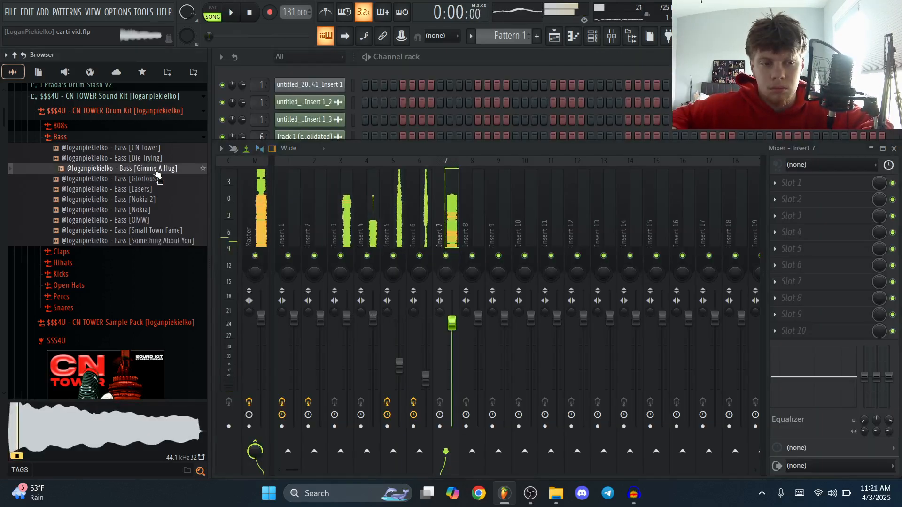
{"action": "left_click", "coordinate": [397, 63]}
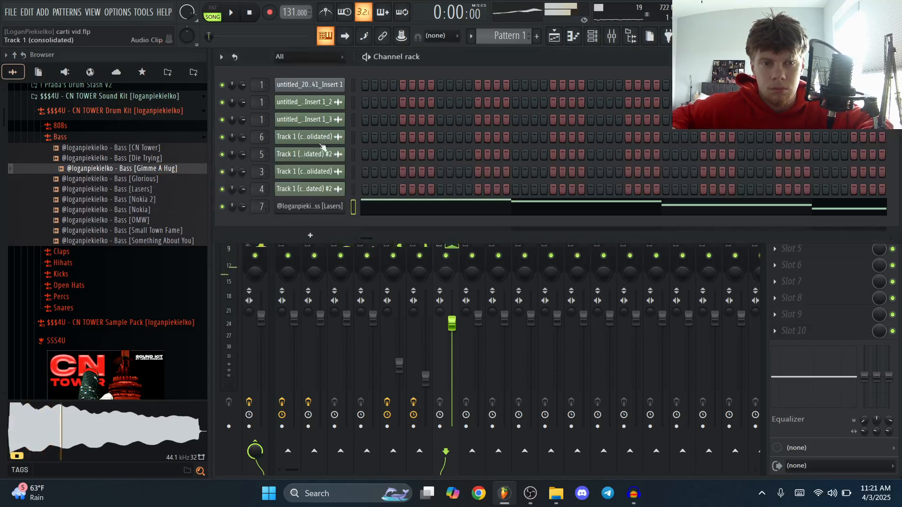
{"action": "left_click_drag", "start_coordinate": [306, 212], "coordinate": [331, 218]}
{"action": "key", "text": "space"}
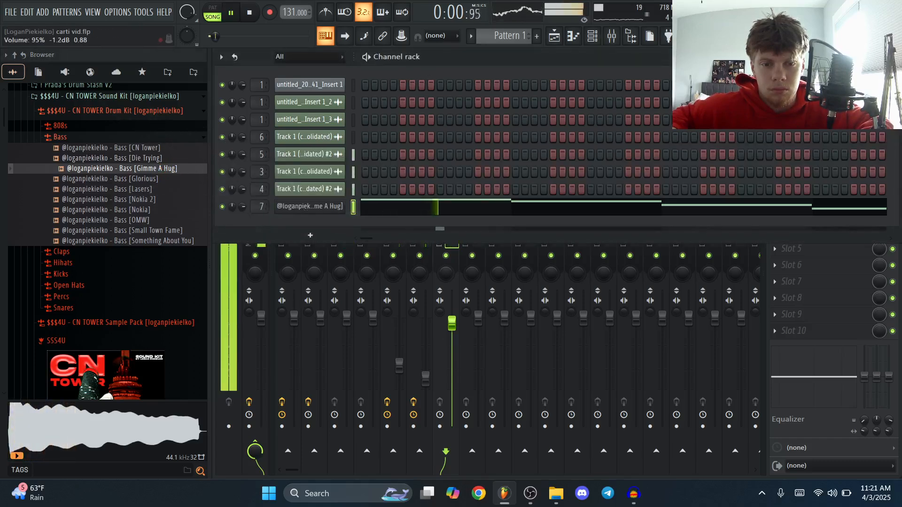
{"action": "left_click_drag", "start_coordinate": [451, 323], "coordinate": [453, 331]}
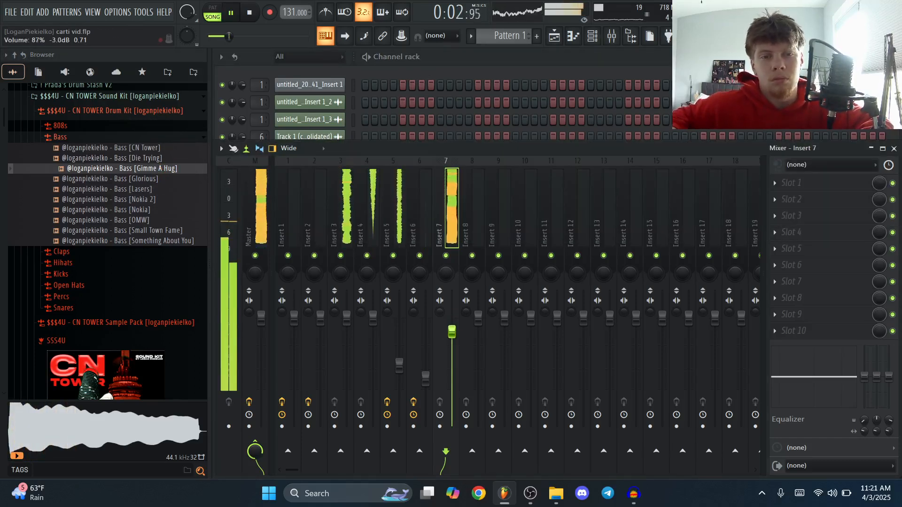
Step: Open the notes of the Bass [Gimme A Hug] channel in the piano roll and stop playback
{"action": "left_click", "coordinate": [505, 61]}
{"action": "right_click", "coordinate": [339, 206]}
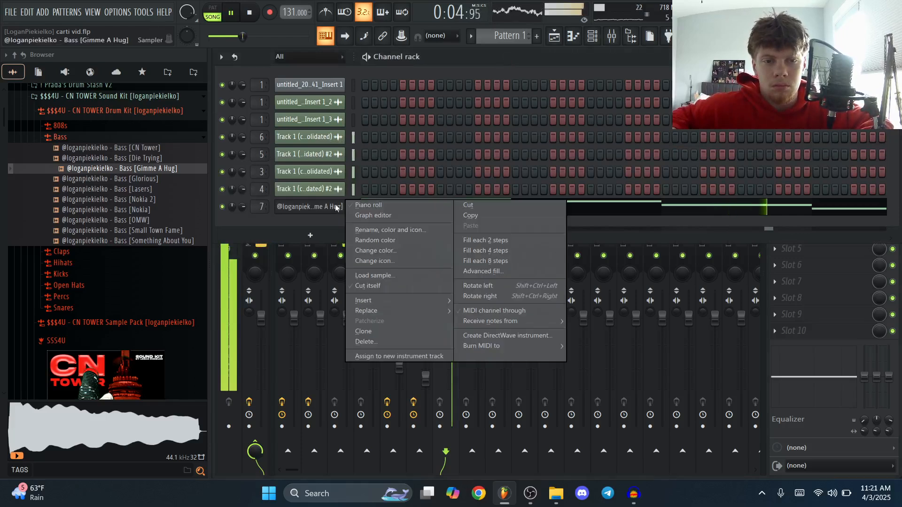
{"action": "left_click", "coordinate": [367, 206]}
{"action": "key", "text": "space"}
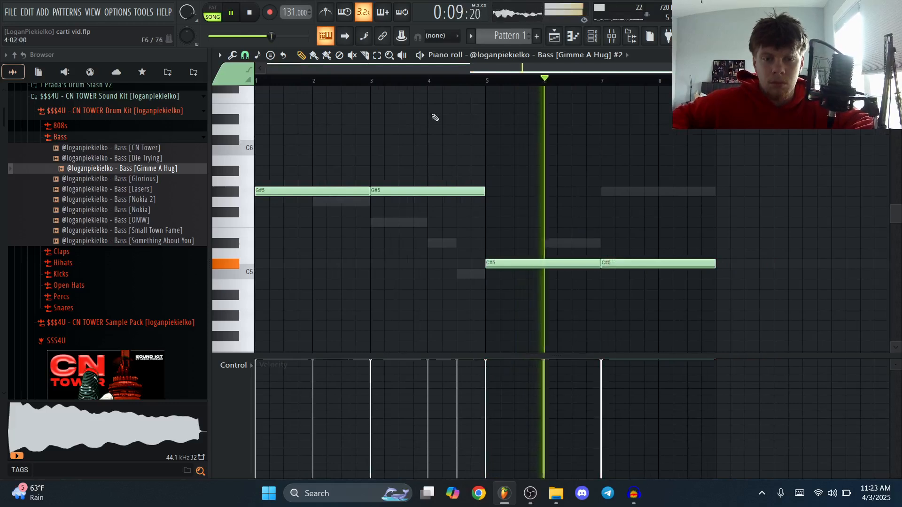
Step: Shorten the second G#5 and second C#5 notes by half a bar and fill each gap with a half-bar D#5 note
{"action": "key", "text": "space"}
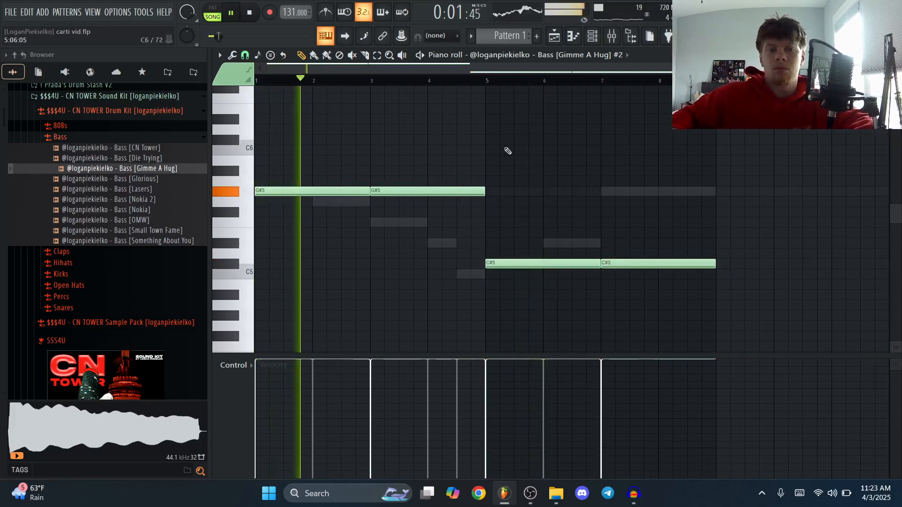
{"action": "scroll", "coordinate": [357, 225], "scroll_direction": "up", "scroll_amount": 2}
{"action": "key", "text": "space"}
{"action": "scroll", "coordinate": [492, 191], "scroll_direction": "up", "scroll_amount": 2}
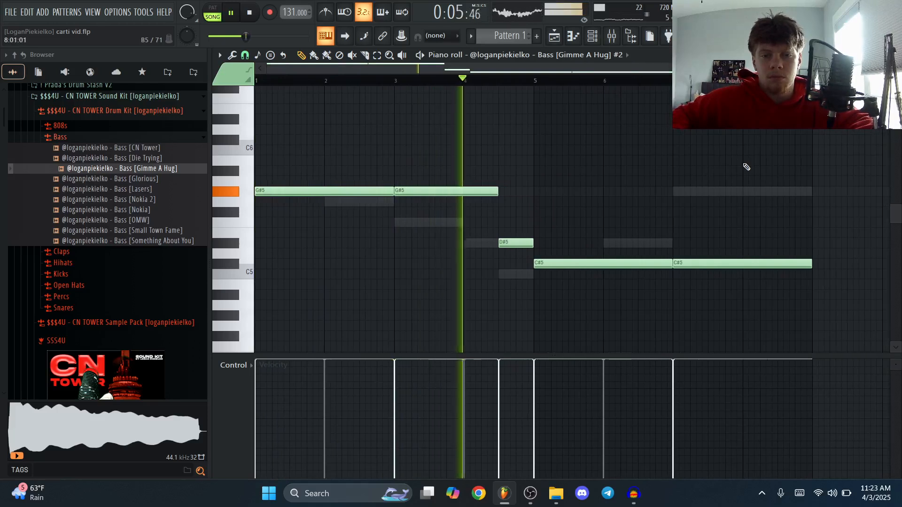
{"action": "scroll", "coordinate": [745, 216], "scroll_direction": "down", "scroll_amount": 3}
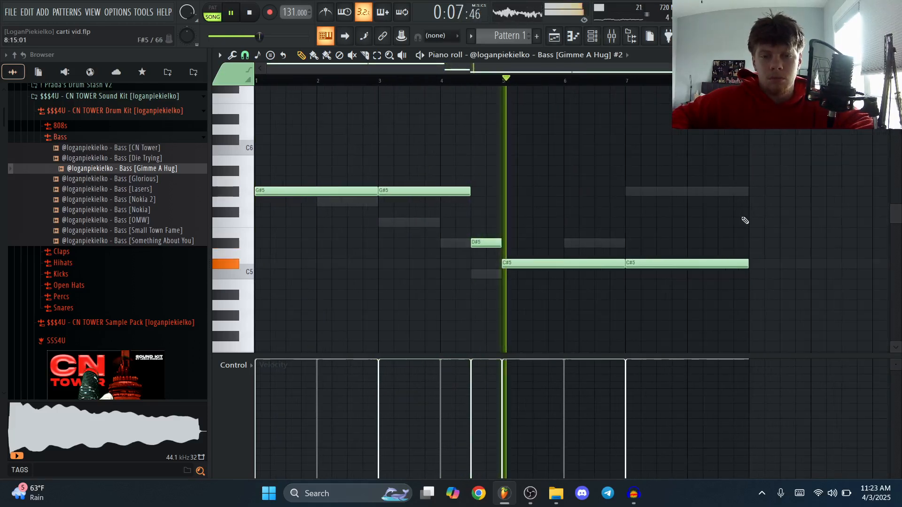
{"action": "key", "text": "space"}
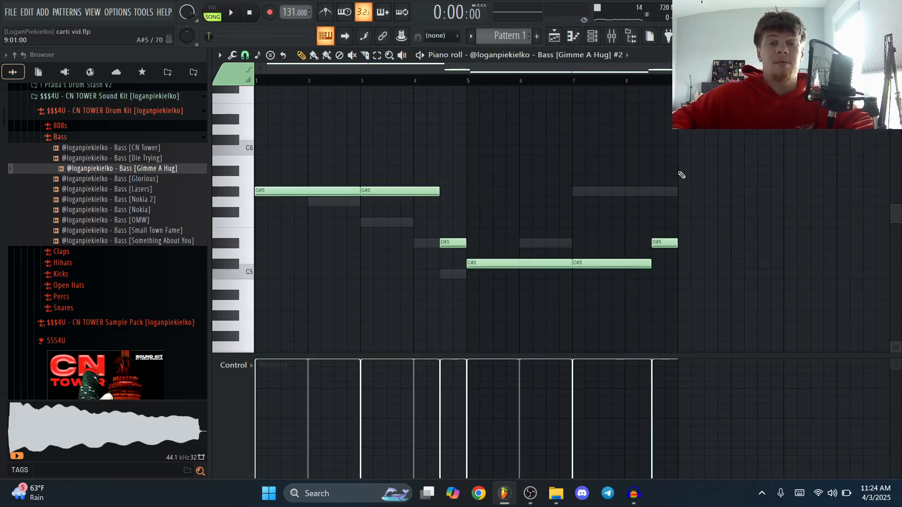
{"action": "key", "text": "space"}
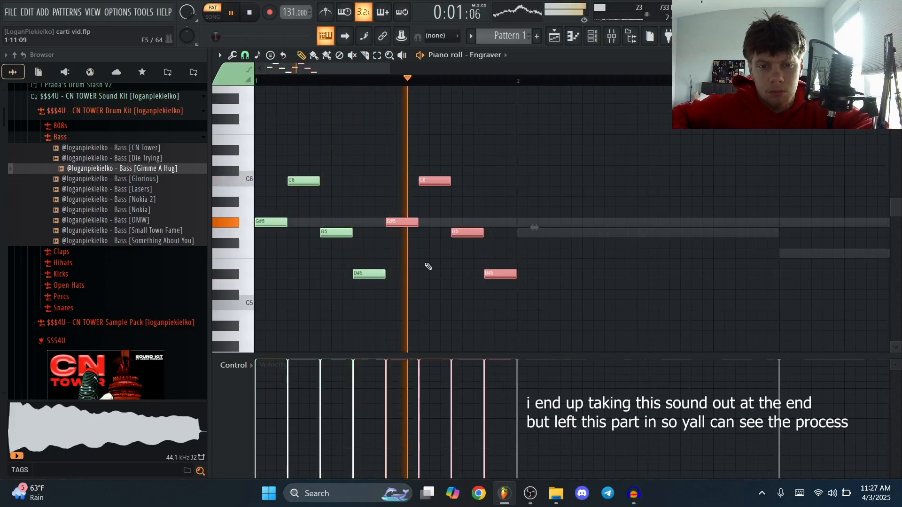
Step: Duplicate the Engraver pattern G#5, C6, G5, D#5 repeatedly until it fills eight bars
{"action": "scroll", "coordinate": [429, 266], "scroll_direction": "down", "scroll_amount": 3}
{"action": "key", "text": "ctrl+b"}
{"action": "key", "text": "ctrl+b"}
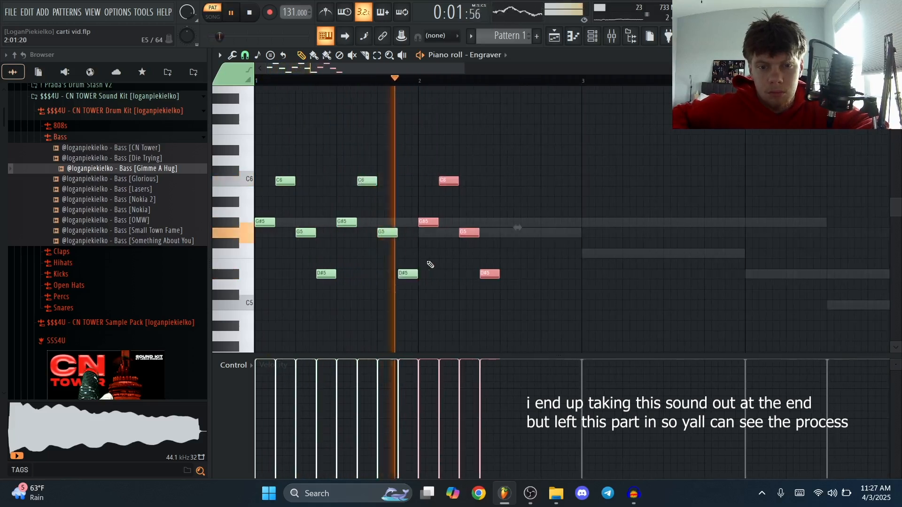
{"action": "scroll", "coordinate": [430, 265], "scroll_direction": "down", "scroll_amount": 2}
{"action": "key", "text": "ctrl+b"}
{"action": "key", "text": "ctrl+b"}
{"action": "key", "text": "ctrl+b"}
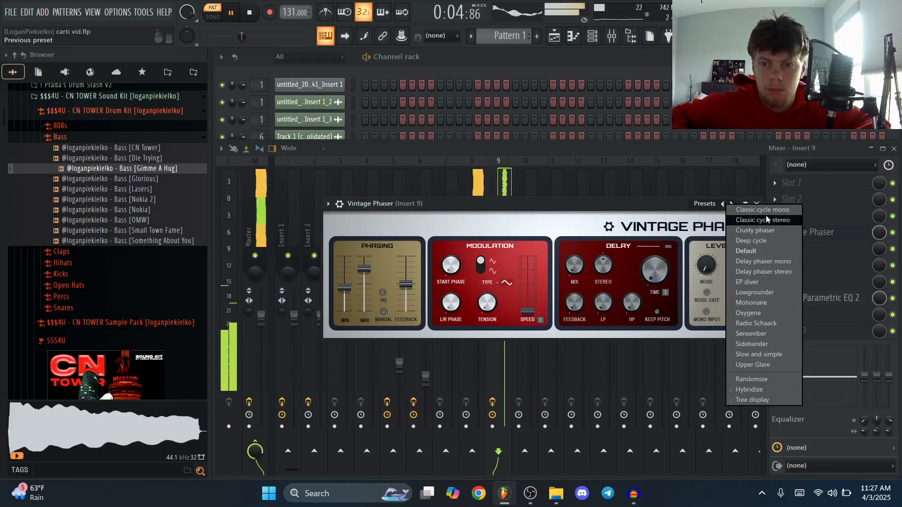
Step: Load the Classic cycle stereo preset in the Vintage Phaser on Insert 9
{"action": "left_click", "coordinate": [766, 220]}
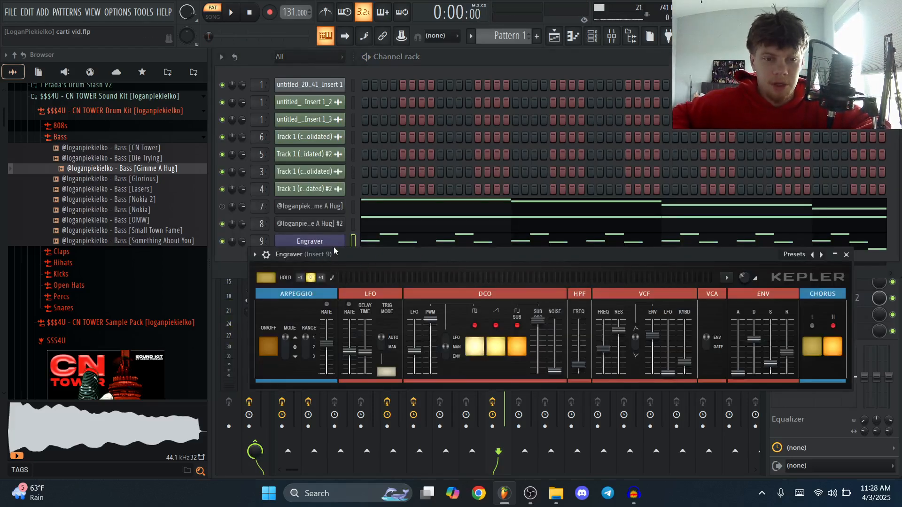
Step: Review and play the Engraver notes in the piano roll, and close the Engraver plugin window
{"action": "right_click", "coordinate": [334, 241]}
{"action": "left_click", "coordinate": [367, 240]}
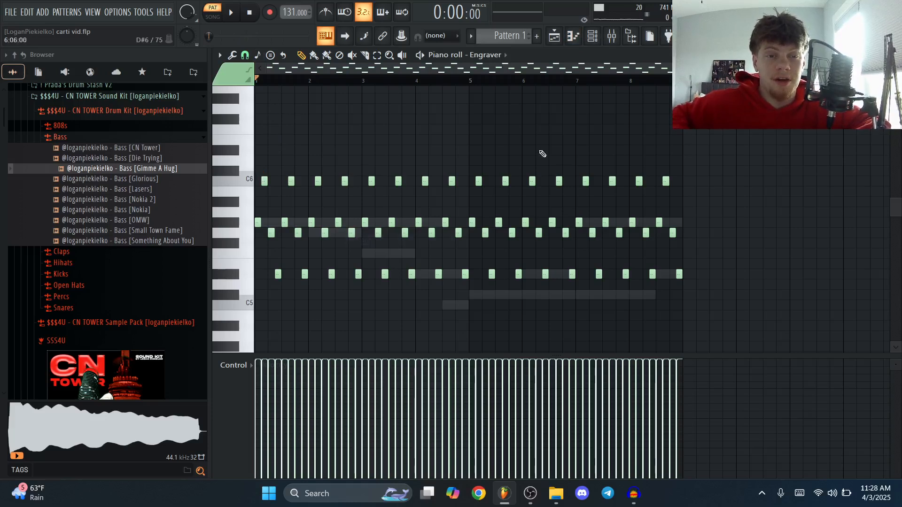
{"action": "key", "text": "space"}
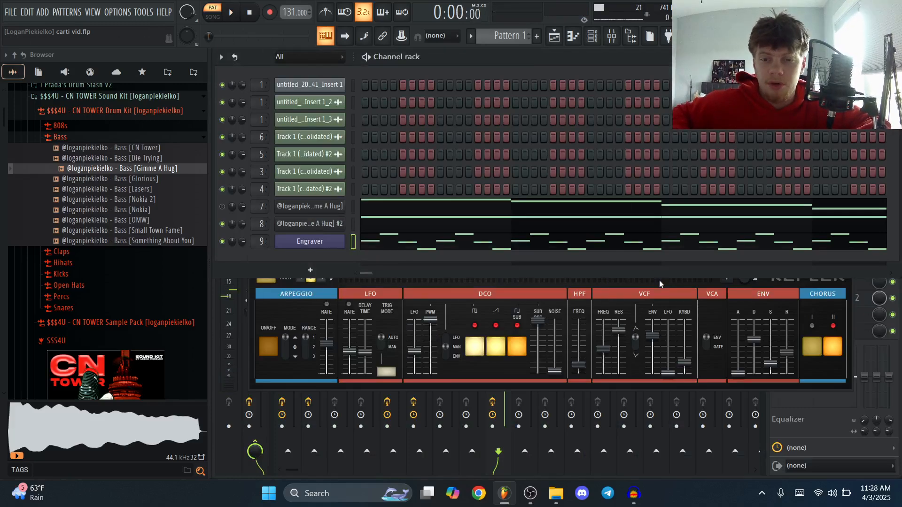
{"action": "left_click", "coordinate": [659, 284]}
{"action": "left_click", "coordinate": [848, 256]}
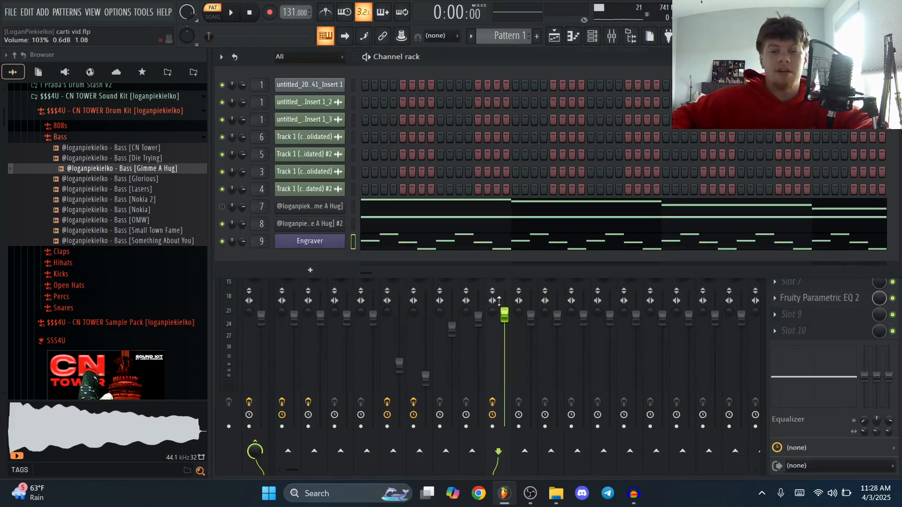
Step: Reselect the Classic cycle stereo preset for the Vintage Phaser on Insert 9 and return to the channel rack
{"action": "left_click", "coordinate": [708, 204]}
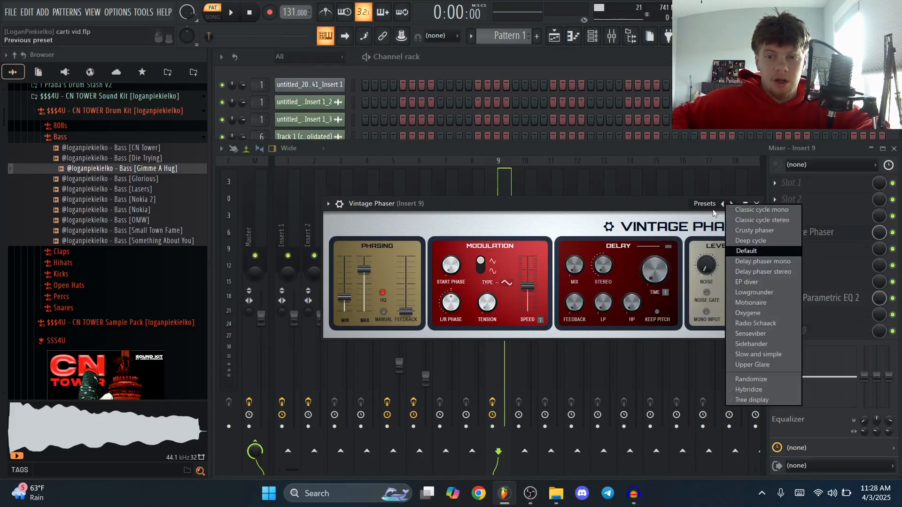
{"action": "left_click", "coordinate": [762, 221]}
{"action": "left_click", "coordinate": [407, 57]}
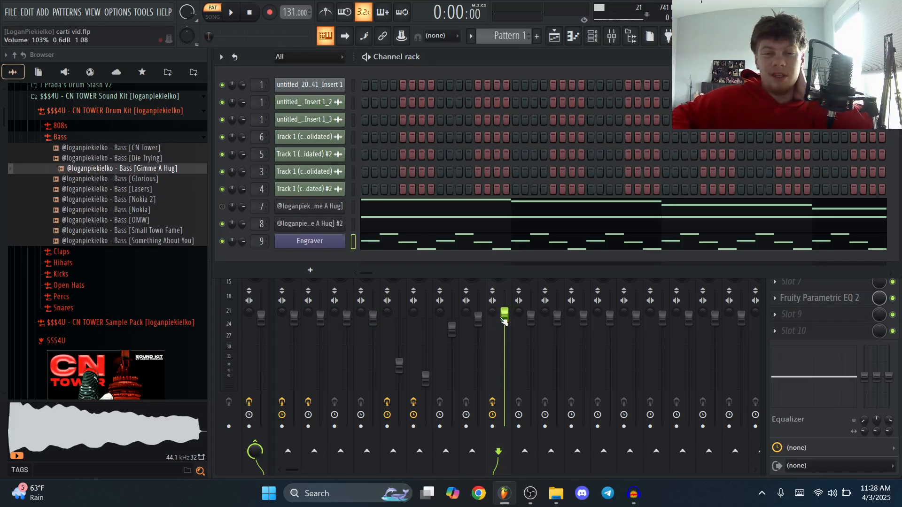
Step: Play the song with the Engraver layer, raise the volume of Insert 9 slightly and stop playback
{"action": "key", "text": "space"}
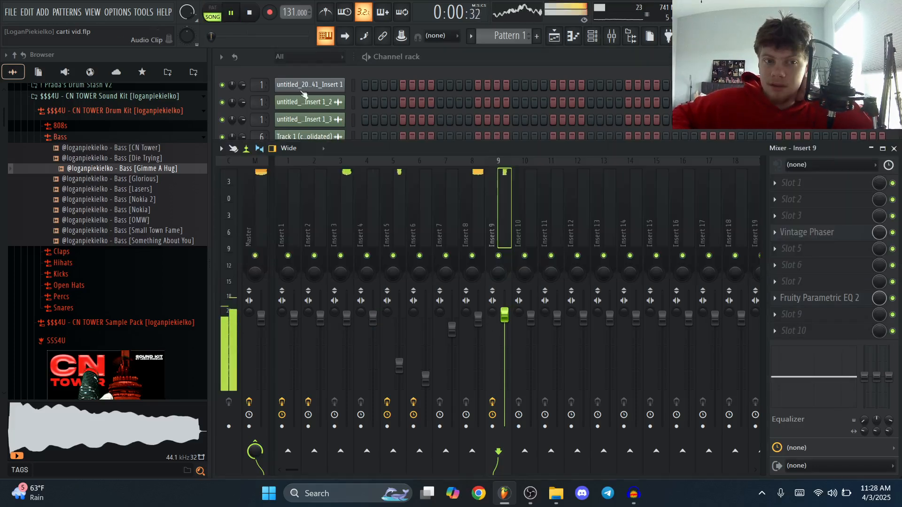
{"action": "left_click", "coordinate": [428, 57]}
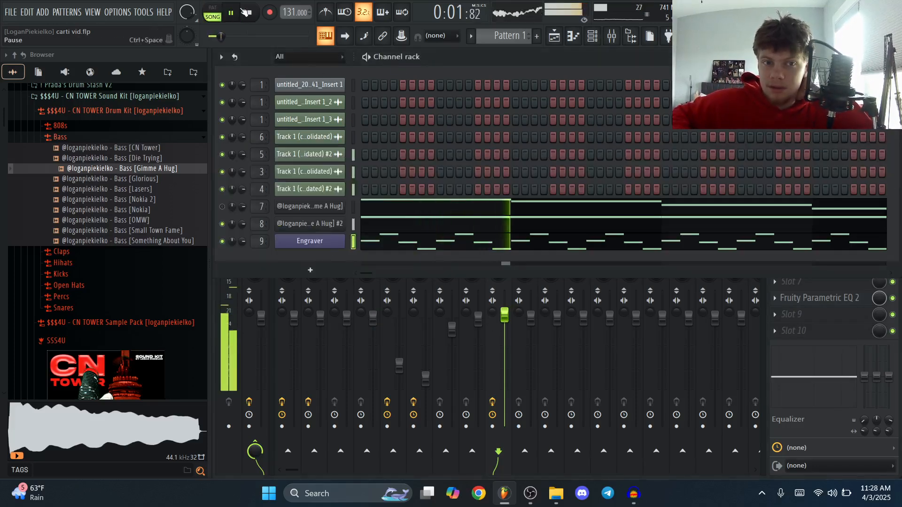
{"action": "left_click", "coordinate": [507, 315]}
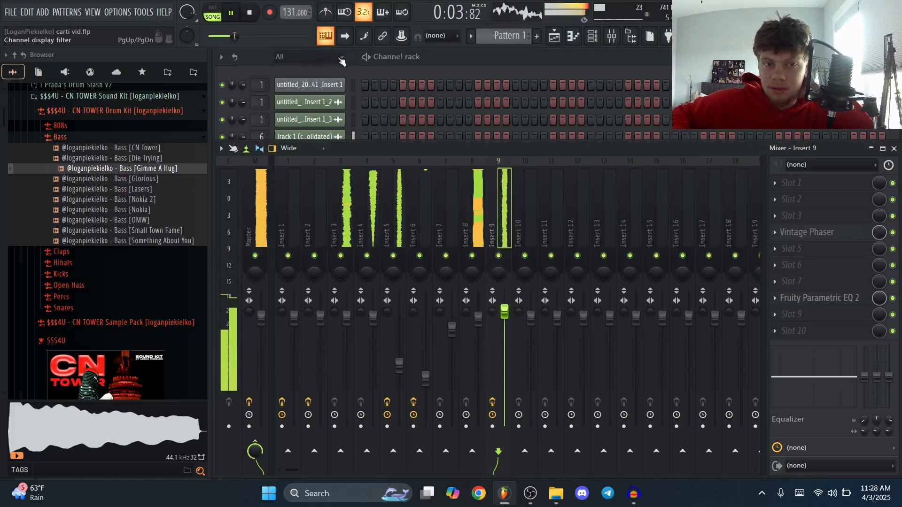
{"action": "left_click", "coordinate": [251, 14]}
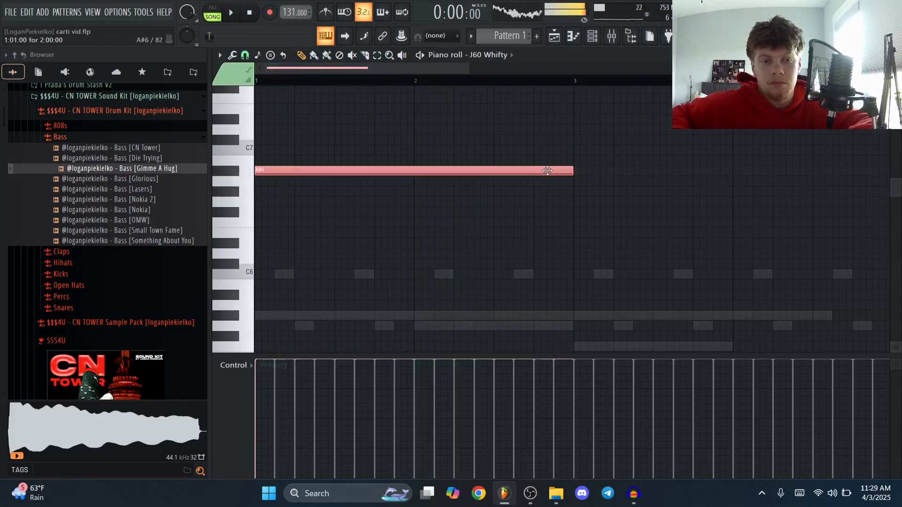
Step: Move the two-bar A#6 note of J60 Whifty up to C7 and audition it with the song
{"action": "left_click_drag", "start_coordinate": [547, 170], "coordinate": [541, 149]}
{"action": "key", "text": "space"}
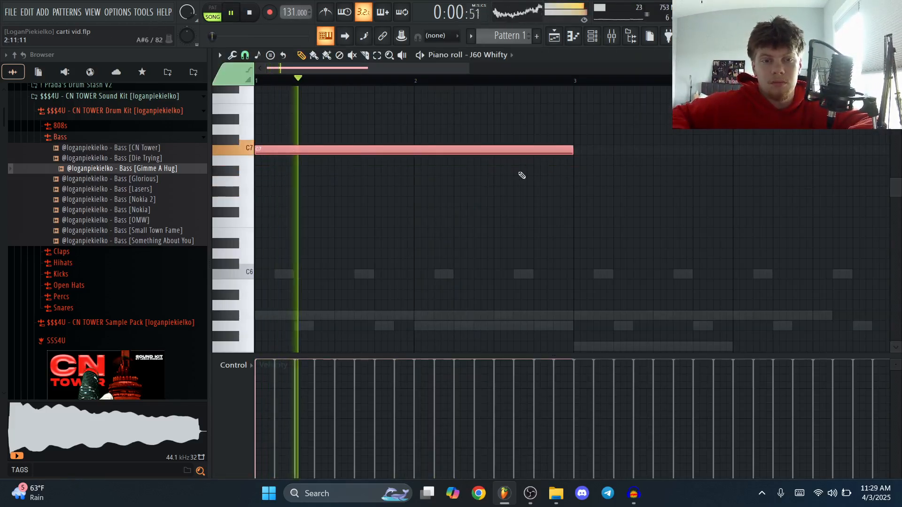
{"action": "scroll", "coordinate": [714, 152], "scroll_direction": "down", "scroll_amount": 2}
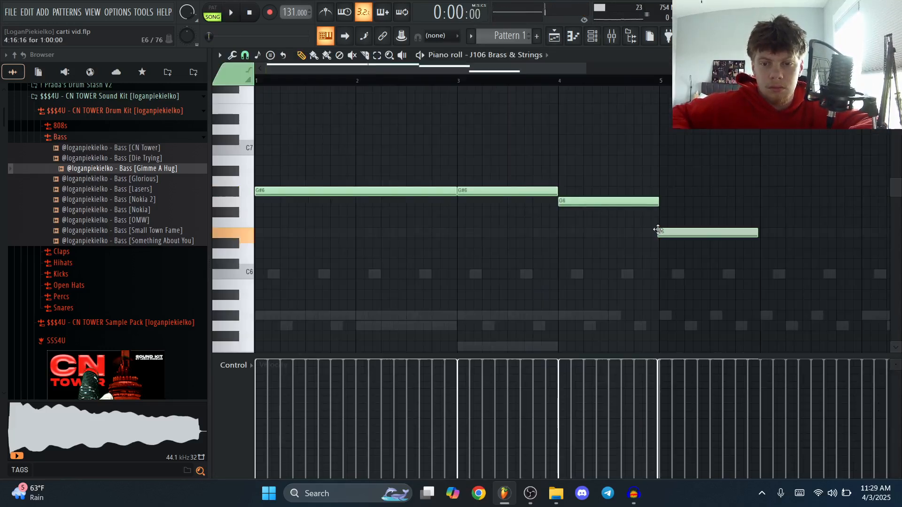
{"action": "left_click_drag", "start_coordinate": [661, 222], "coordinate": [661, 211]}
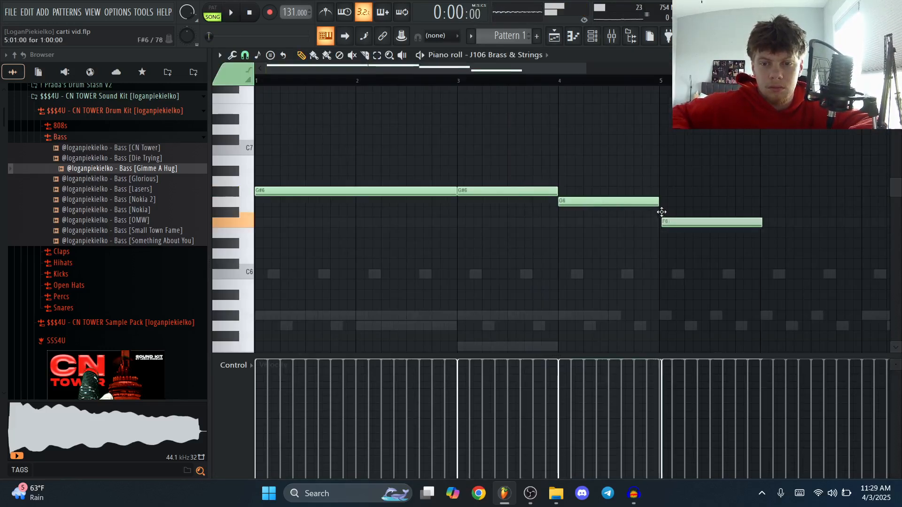
{"action": "key", "text": "space"}
{"action": "scroll", "coordinate": [645, 222], "scroll_direction": "down", "scroll_amount": 2}
{"action": "right_click", "coordinate": [609, 224]}
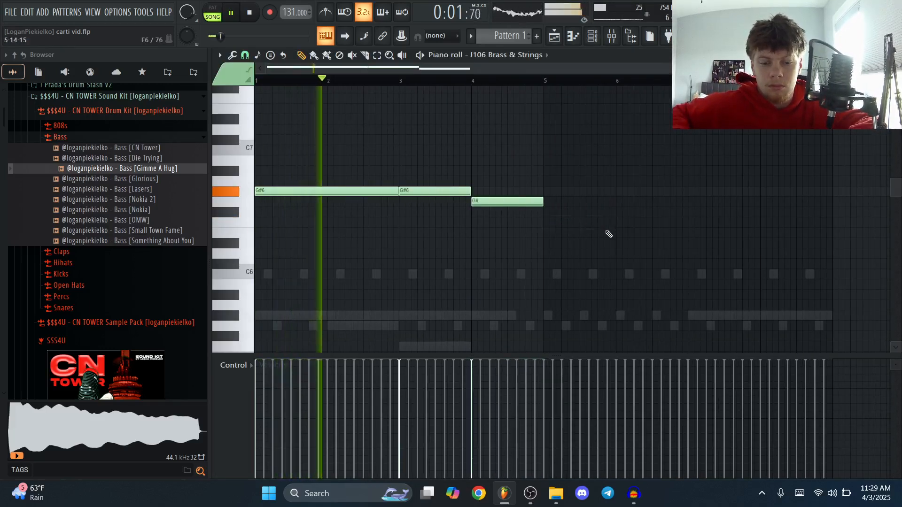
Step: Duplicate the J106 Brass & Strings phrase G#6, G#6, G6 to bar 5 and lower the copy three semitones to start on F6
{"action": "key", "text": "ctrl+b"}
{"action": "left_click_drag", "start_coordinate": [568, 192], "coordinate": [567, 225]}
{"action": "key", "text": "ctrl+d"}
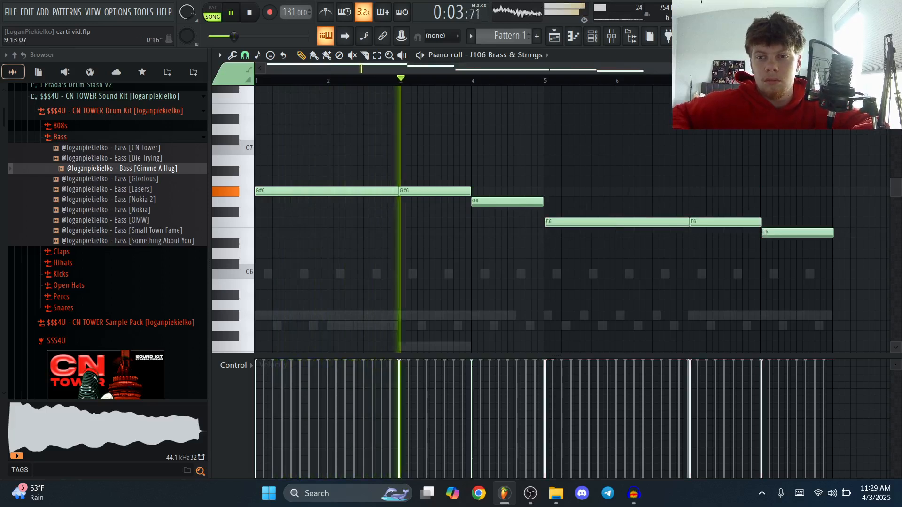
Step: Replace the J106 Brass & Strings instrument with SRX STRINGS and play its notes back in the piano roll
{"action": "left_click", "coordinate": [894, 55]}
{"action": "left_click", "coordinate": [334, 287]}
{"action": "left_click", "coordinate": [671, 172]}
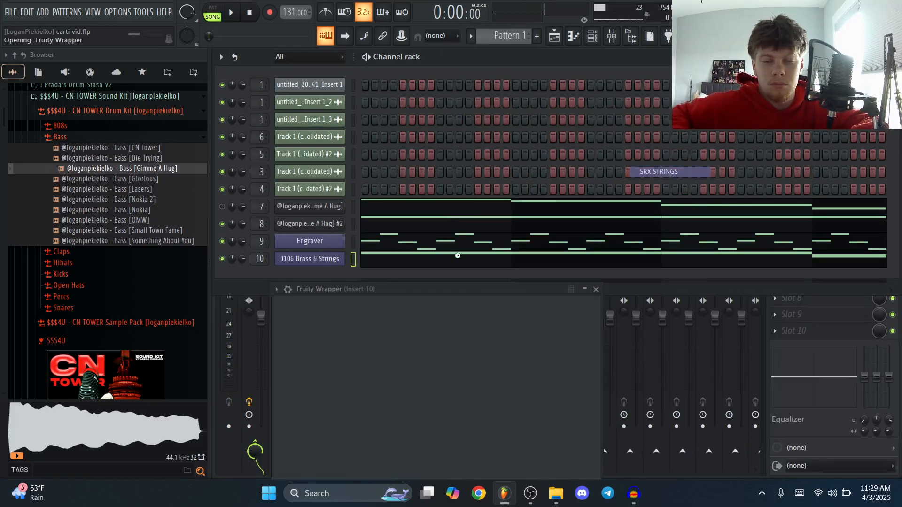
{"action": "key", "text": "space"}
{"action": "right_click", "coordinate": [331, 257]}
{"action": "left_click", "coordinate": [453, 256]}
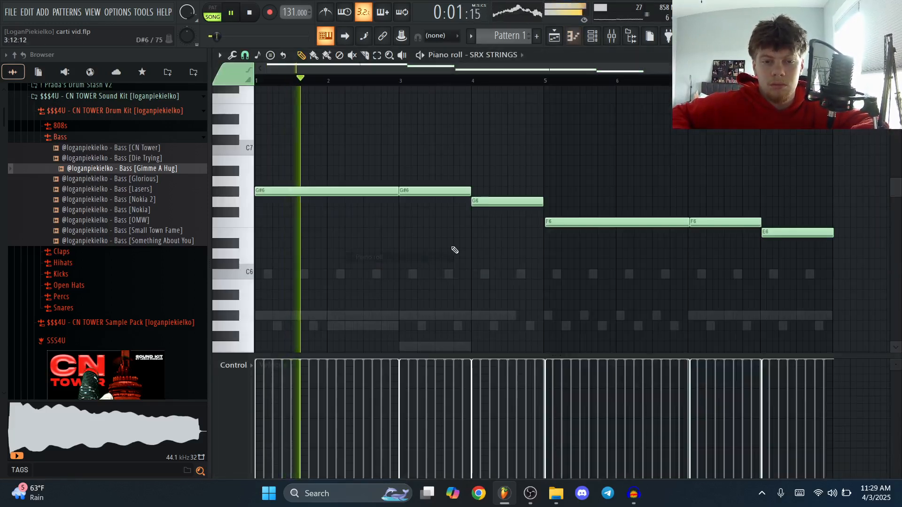
Step: Rework the SRX STRINGS phrase into a three-bar G#6, a one-bar G6, and two-bar D#6 and C6 notes
{"action": "right_click", "coordinate": [437, 191]}
{"action": "right_click", "coordinate": [724, 221]}
{"action": "left_click_drag", "start_coordinate": [689, 222], "coordinate": [759, 238]}
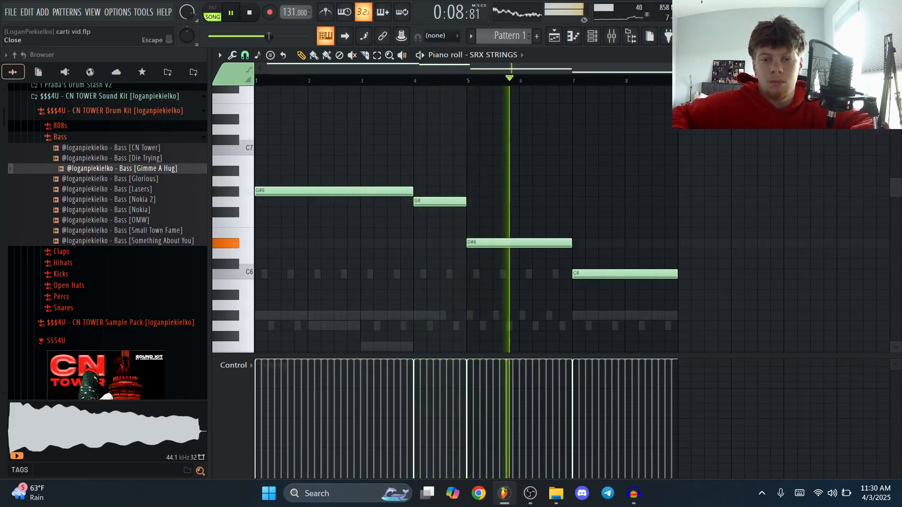
Step: Lower the Insert 10 volume slightly and play the SRX STRINGS pattern on its own
{"action": "left_click", "coordinate": [895, 55]}
{"action": "left_click", "coordinate": [800, 304]}
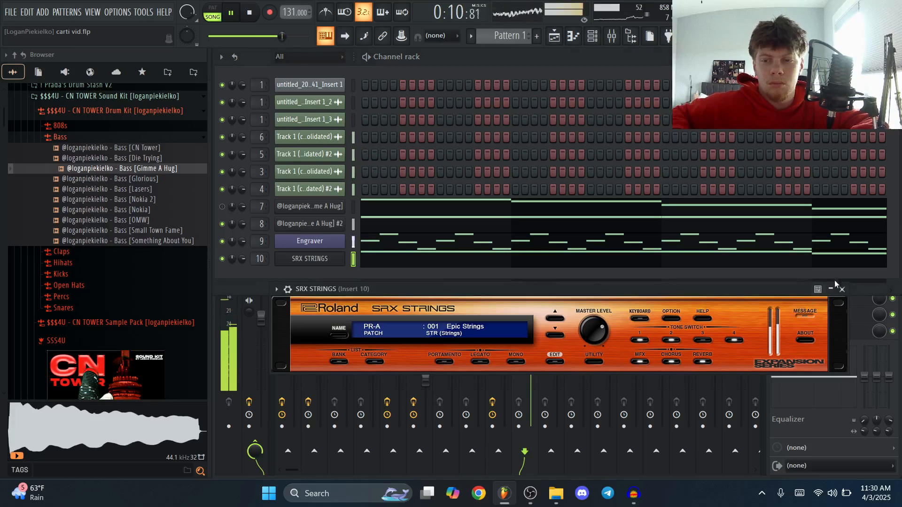
{"action": "left_click", "coordinate": [845, 290]}
{"action": "left_click", "coordinate": [532, 323]}
{"action": "left_click_drag", "start_coordinate": [532, 323], "coordinate": [532, 336]}
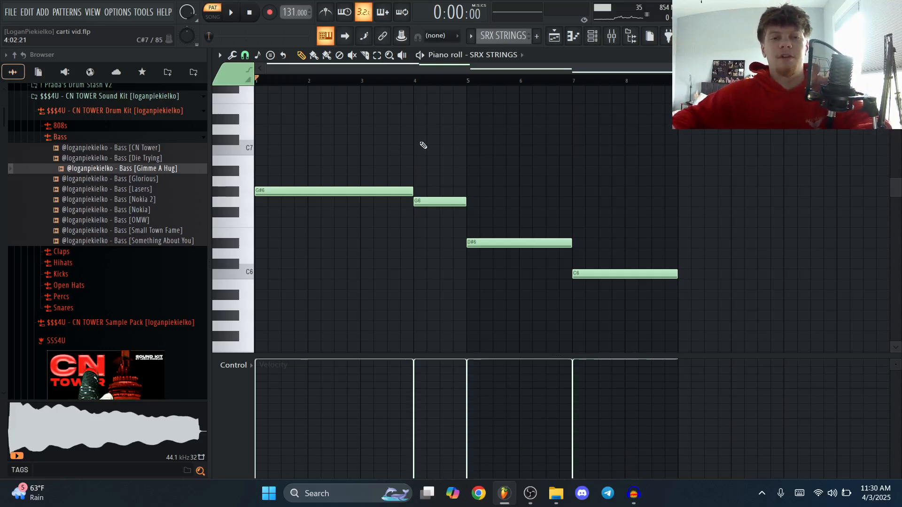
{"action": "key", "text": "space"}
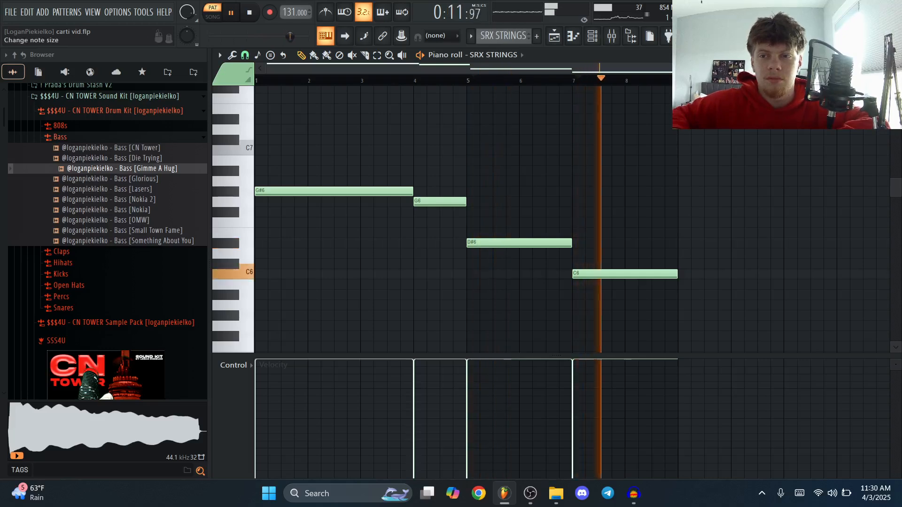
{"action": "key", "text": "F7"}
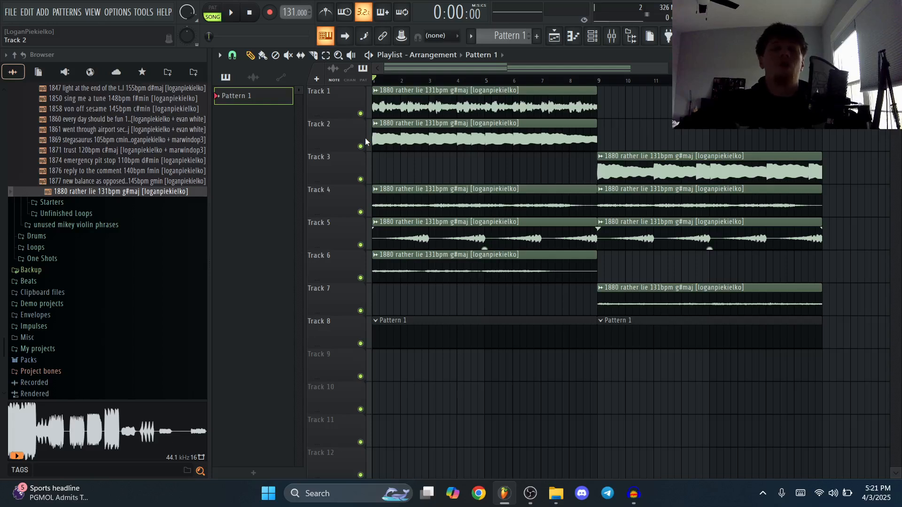
Step: Show all channels in the channel rack and delete the empty Sampler channel
{"action": "key", "text": "F5"}
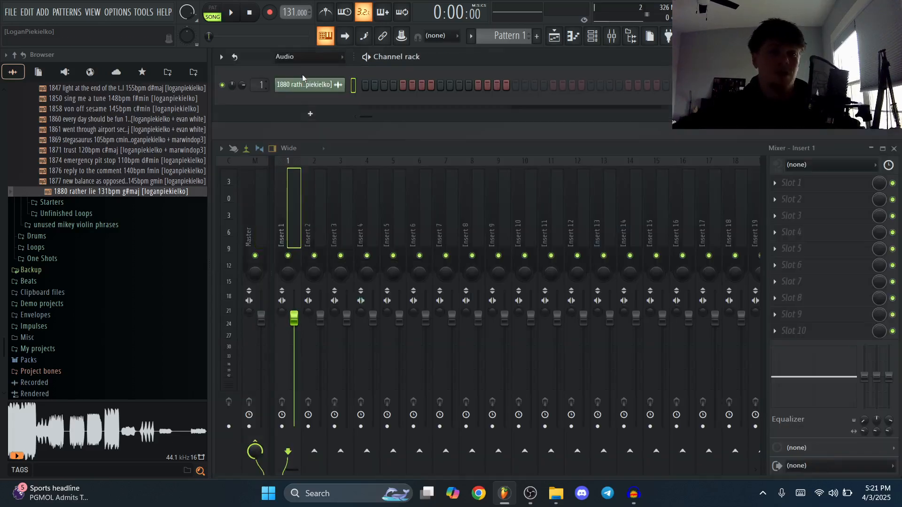
{"action": "left_click", "coordinate": [300, 56]}
{"action": "left_click", "coordinate": [303, 73]}
{"action": "right_click", "coordinate": [320, 102]}
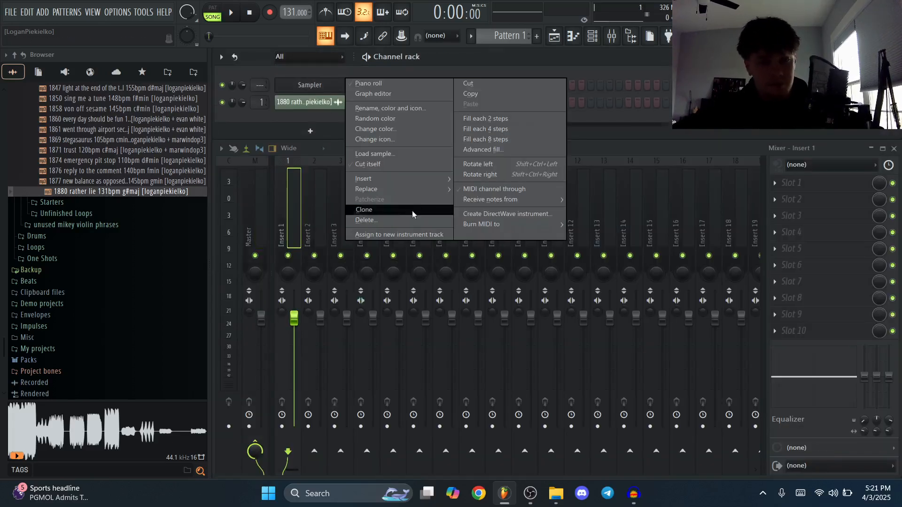
{"action": "left_click", "coordinate": [408, 213]}
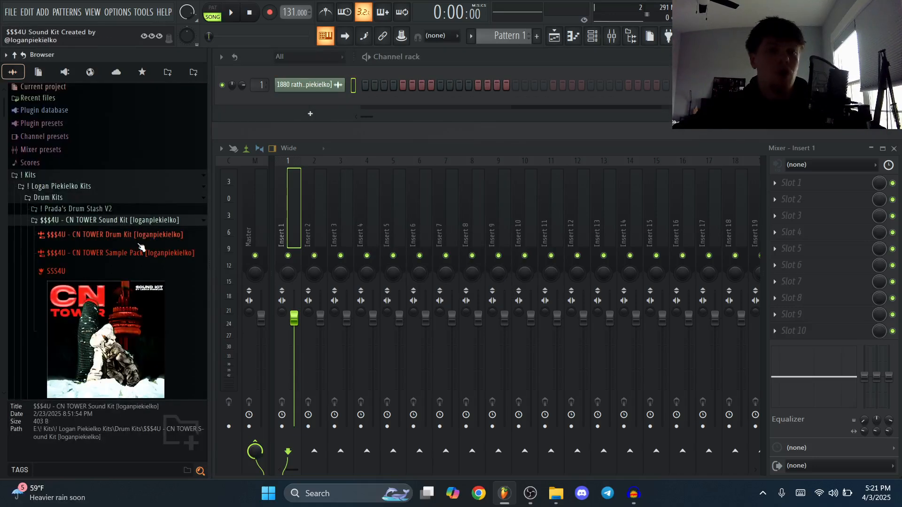
Step: Load Clap [Gimme A Hug] from the CN TOWER Drum Kit as a new channel on Insert 2 with a hit on step 9
{"action": "left_click", "coordinate": [135, 238]}
{"action": "scroll", "coordinate": [134, 242], "scroll_direction": "down", "scroll_amount": 2}
{"action": "left_click", "coordinate": [118, 211]}
{"action": "left_click", "coordinate": [150, 244]}
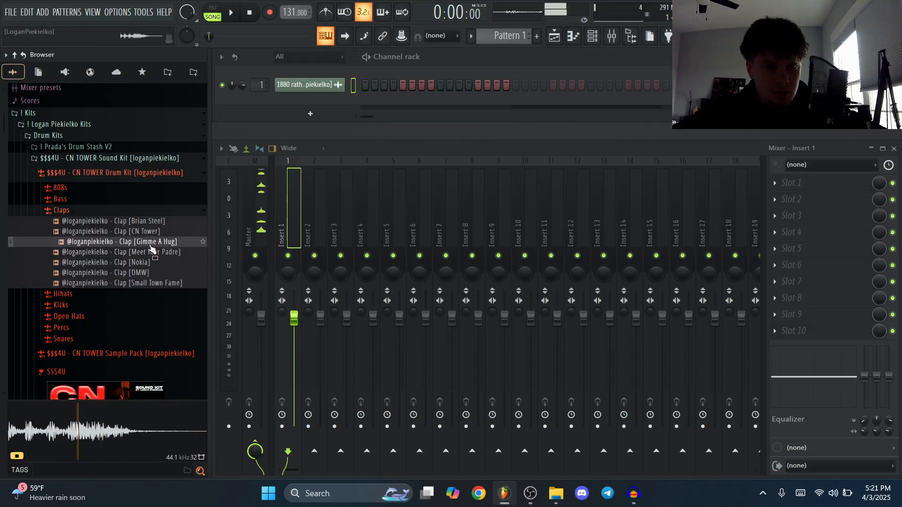
{"action": "left_click_drag", "start_coordinate": [151, 245], "coordinate": [363, 106]}
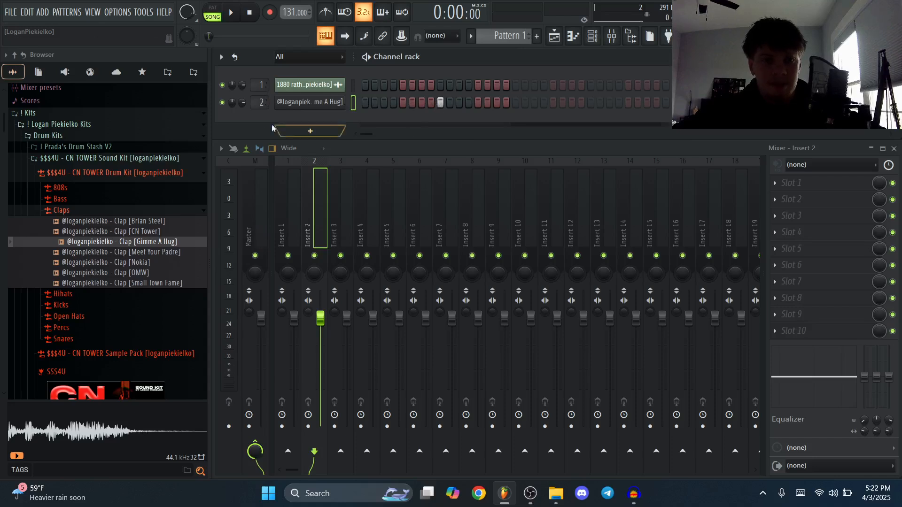
Step: Repeat the one-bar clap pattern through bar 8 in the piano roll while the song plays
{"action": "key", "text": "F7"}
{"action": "key", "text": "space"}
{"action": "left_click_drag", "start_coordinate": [456, 83], "coordinate": [80, 90]}
{"action": "scroll", "coordinate": [535, 221], "scroll_direction": "down", "scroll_amount": 2}
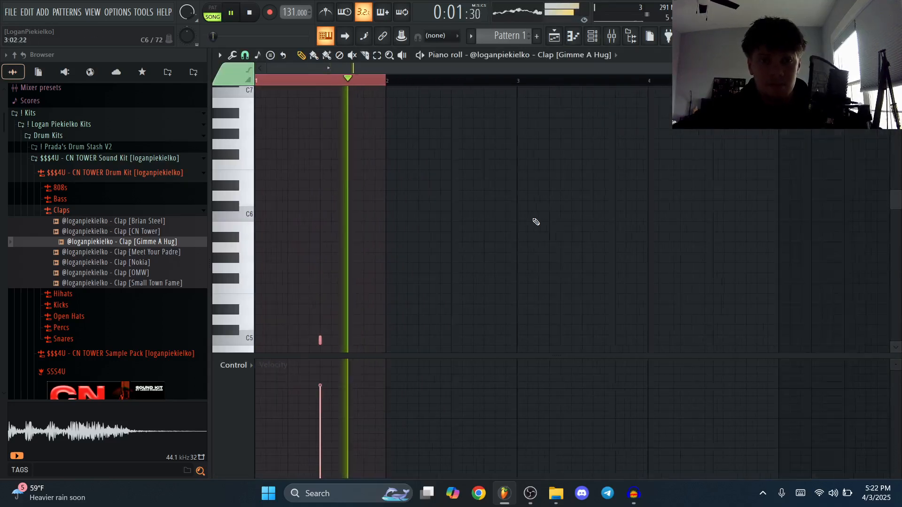
{"action": "key", "text": "ctrl+b"}
{"action": "scroll", "coordinate": [538, 226], "scroll_direction": "down", "scroll_amount": 2}
{"action": "key", "text": "ctrl+b"}
{"action": "key", "text": "ctrl+b"}
{"action": "key", "text": "ctrl+b"}
{"action": "key", "text": "ctrl+b"}
{"action": "key", "text": "ctrl+b"}
{"action": "key", "text": "ctrl+b"}
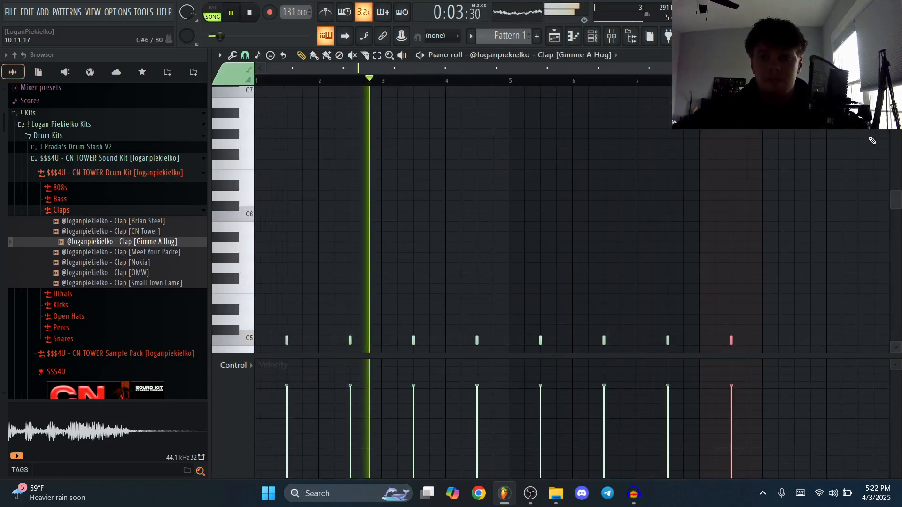
{"action": "left_click", "coordinate": [894, 55]}
Step: Audition the kit's snares and load Snare [Nokia 2] as a new channel with hits on steps 29 and 31
{"action": "left_click", "coordinate": [127, 211]}
{"action": "key", "text": "space"}
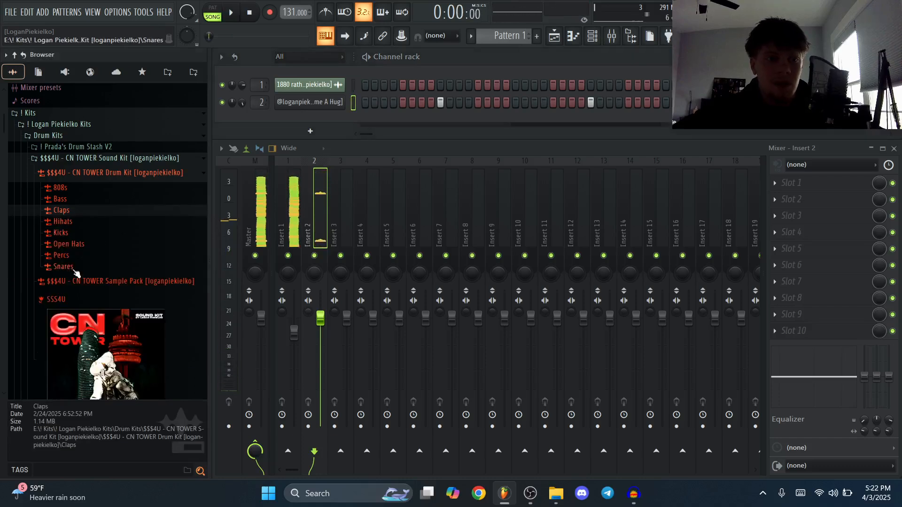
{"action": "left_click", "coordinate": [73, 268]}
{"action": "scroll", "coordinate": [171, 170], "scroll_direction": "down", "scroll_amount": 3}
{"action": "scroll", "coordinate": [172, 171], "scroll_direction": "up", "scroll_amount": 3}
{"action": "left_click_drag", "start_coordinate": [164, 241], "coordinate": [325, 134]}
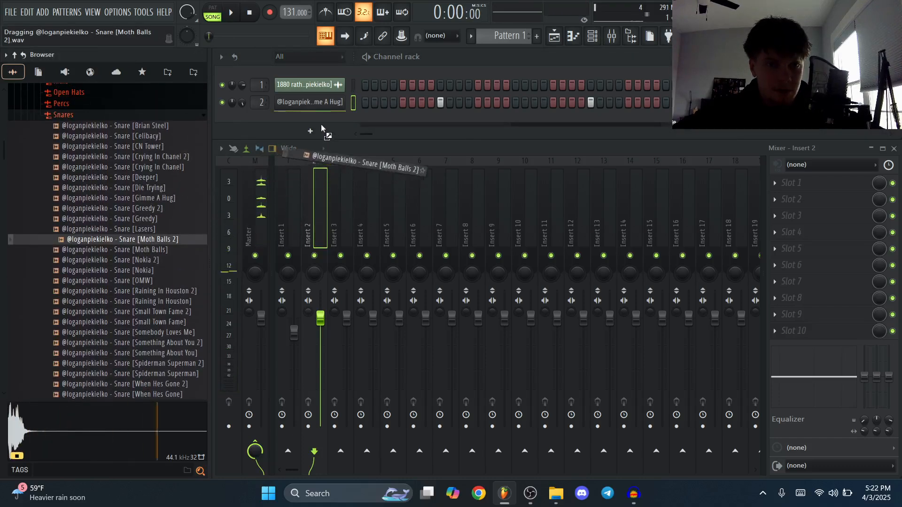
{"action": "left_click", "coordinate": [161, 261]}
{"action": "left_click_drag", "start_coordinate": [161, 262], "coordinate": [310, 110]}
Step: Route the Snare [Nokia 2] channel to Insert 3 and lower that insert's volume during playback
{"action": "key", "text": "space"}
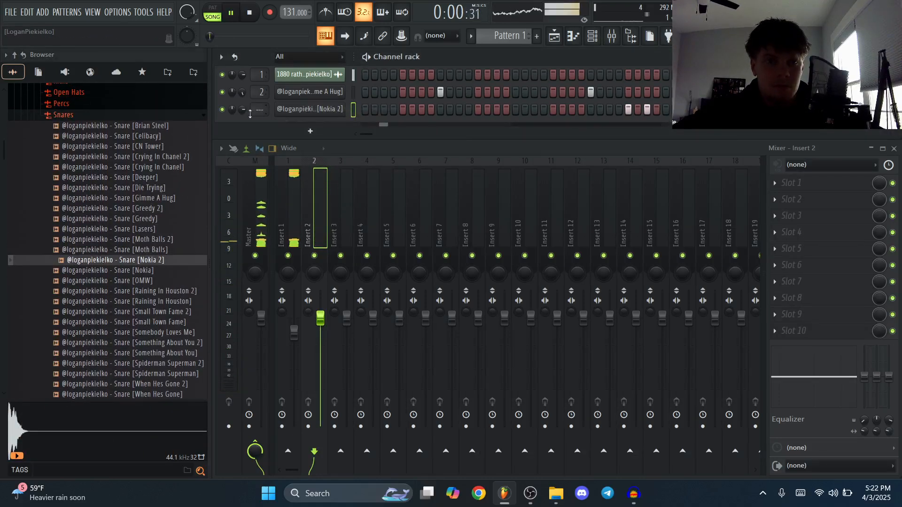
{"action": "scroll", "coordinate": [261, 111], "scroll_direction": "up", "scroll_amount": 4}
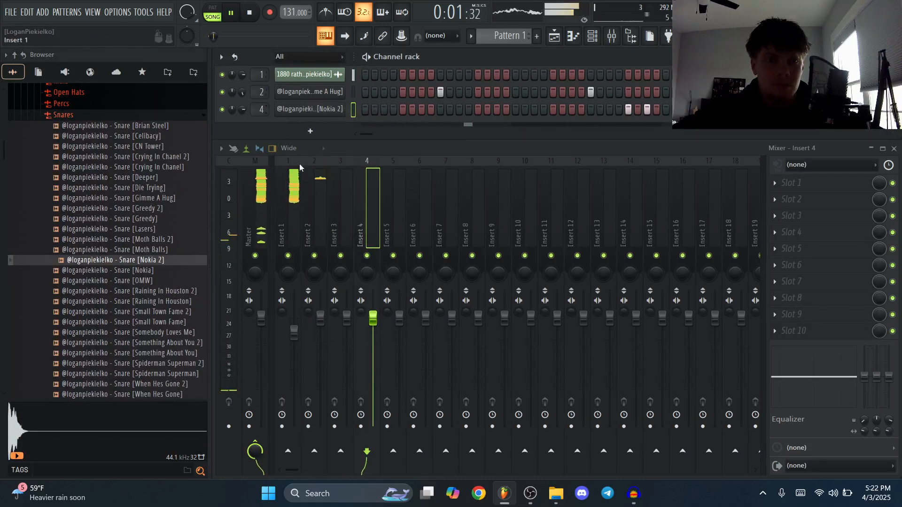
{"action": "scroll", "coordinate": [263, 114], "scroll_direction": "down", "scroll_amount": 1}
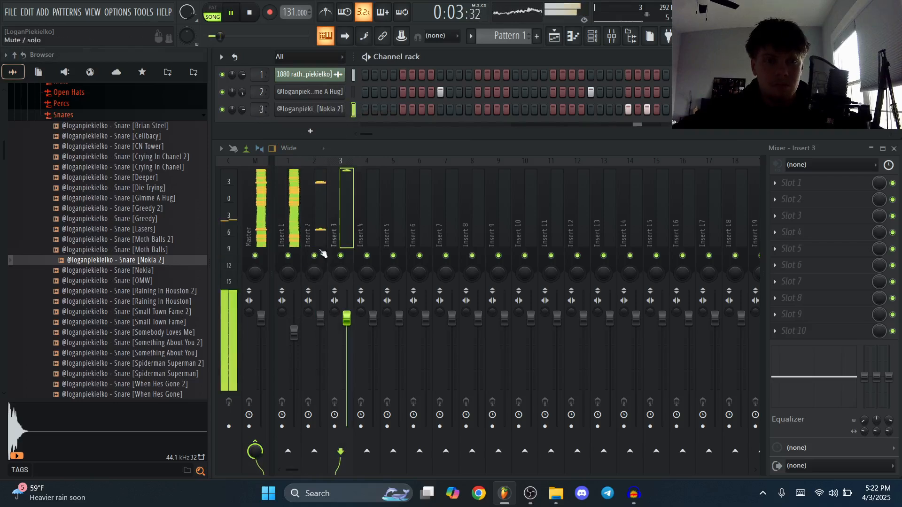
{"action": "left_click_drag", "start_coordinate": [349, 323], "coordinate": [320, 320]}
{"action": "left_click", "coordinate": [347, 336]}
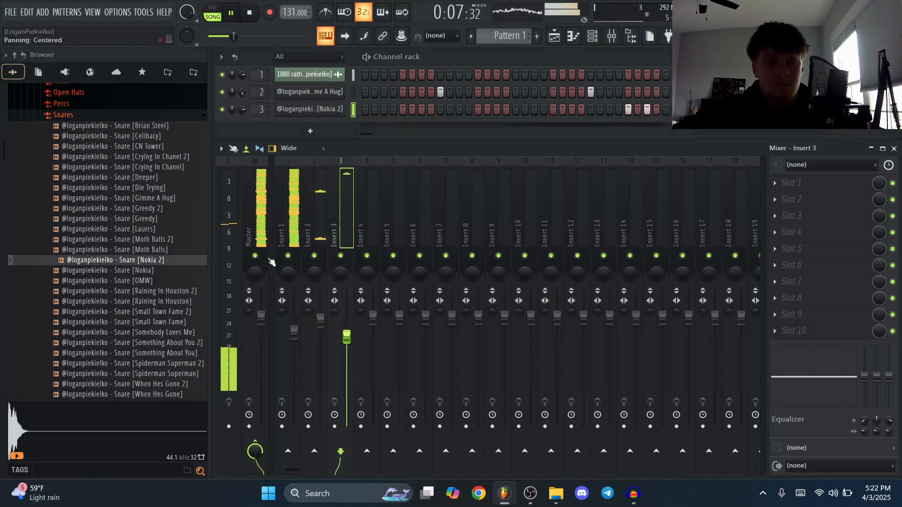
Step: Duplicate the Hihat [Spiderman Superman] quarter-note hits an eighth note later at slightly lower velocity
{"action": "left_click", "coordinate": [63, 114]}
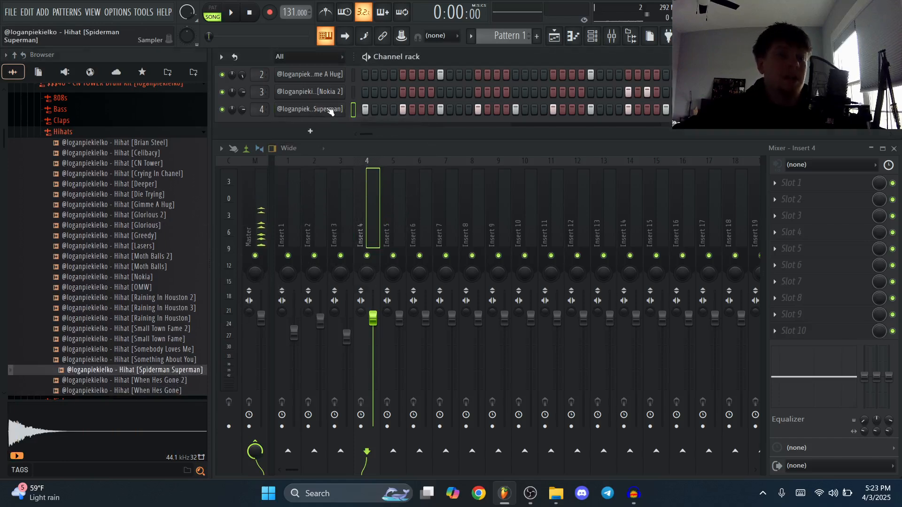
{"action": "right_click", "coordinate": [330, 110]}
{"action": "left_click", "coordinate": [360, 109]}
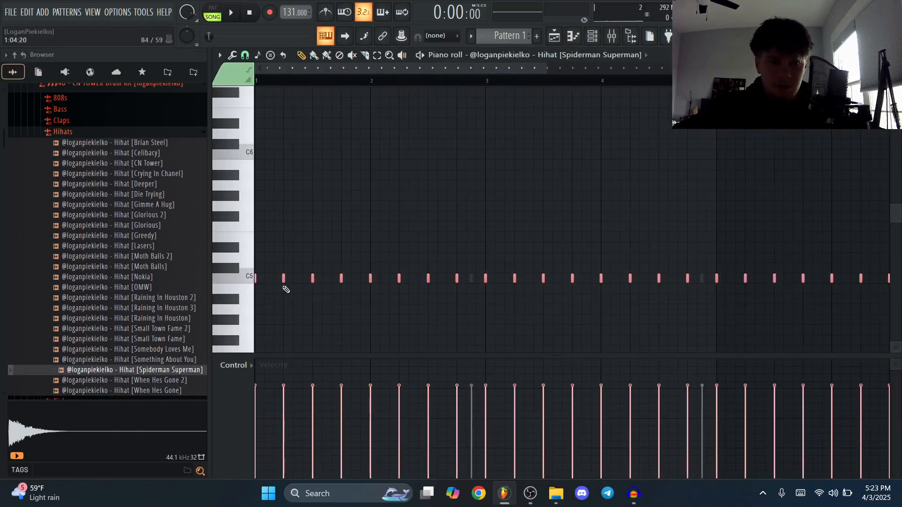
{"action": "left_click_drag", "start_coordinate": [283, 281], "coordinate": [297, 280]}
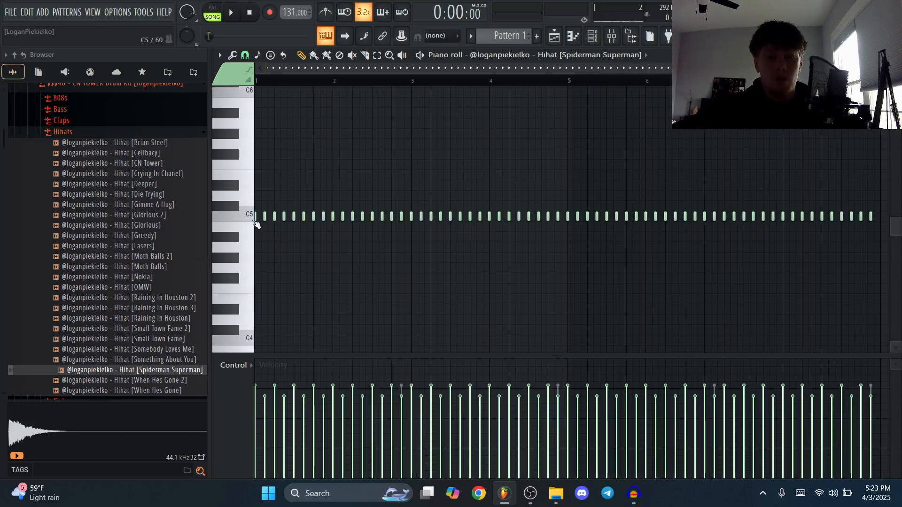
Step: Replace the hi-hats on beat 2 of bar 2 with four sixteenth-note hits on A4
{"action": "scroll", "coordinate": [254, 221], "scroll_direction": "up", "scroll_amount": 2}
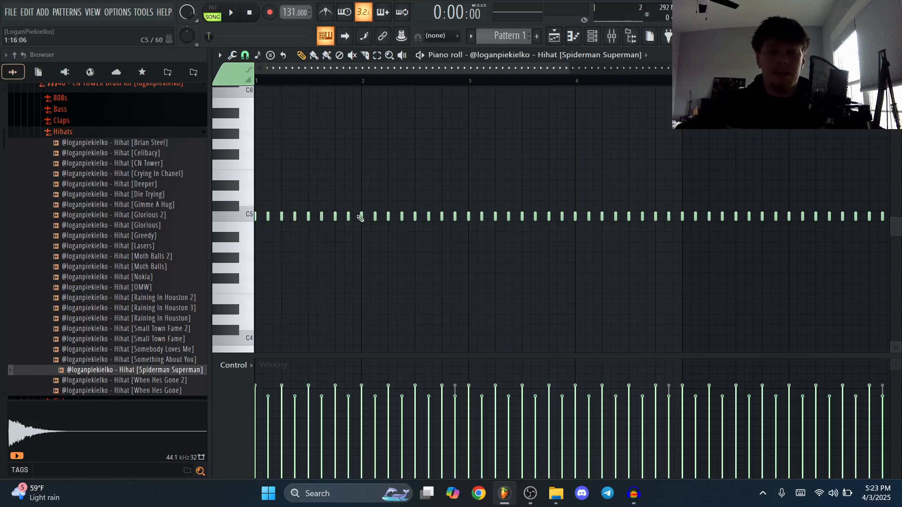
{"action": "key", "text": "space"}
{"action": "scroll", "coordinate": [441, 220], "scroll_direction": "up", "scroll_amount": 5}
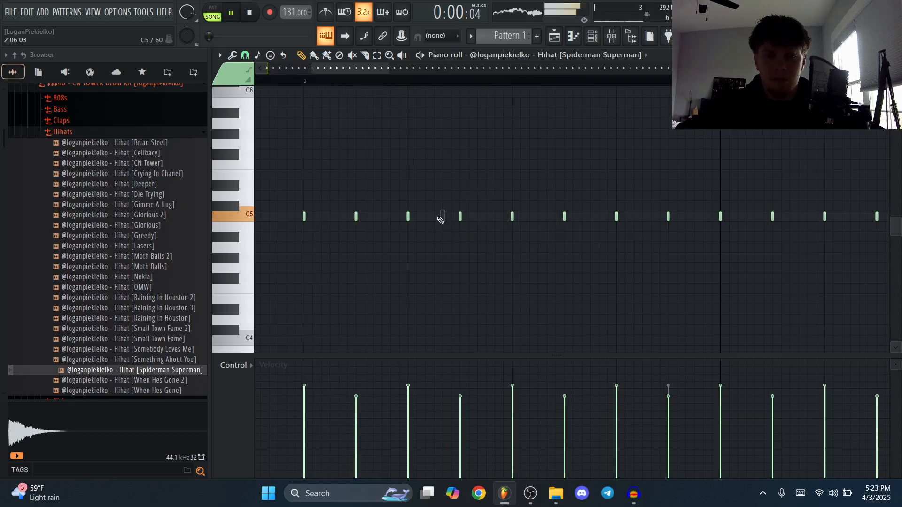
{"action": "left_click_drag", "start_coordinate": [498, 213], "coordinate": [435, 248]}
{"action": "left_click", "coordinate": [451, 267], "text": "ctrl"}
{"action": "key", "text": "space"}
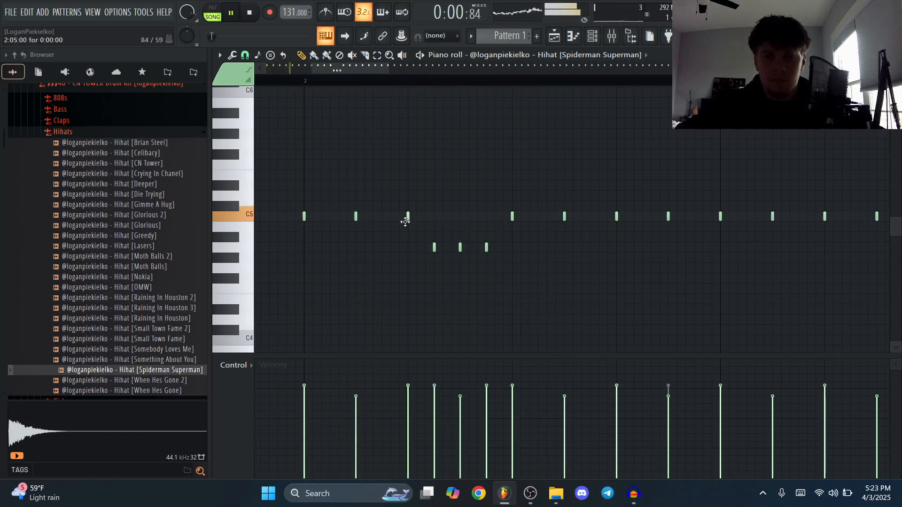
{"action": "right_click", "coordinate": [408, 216]}
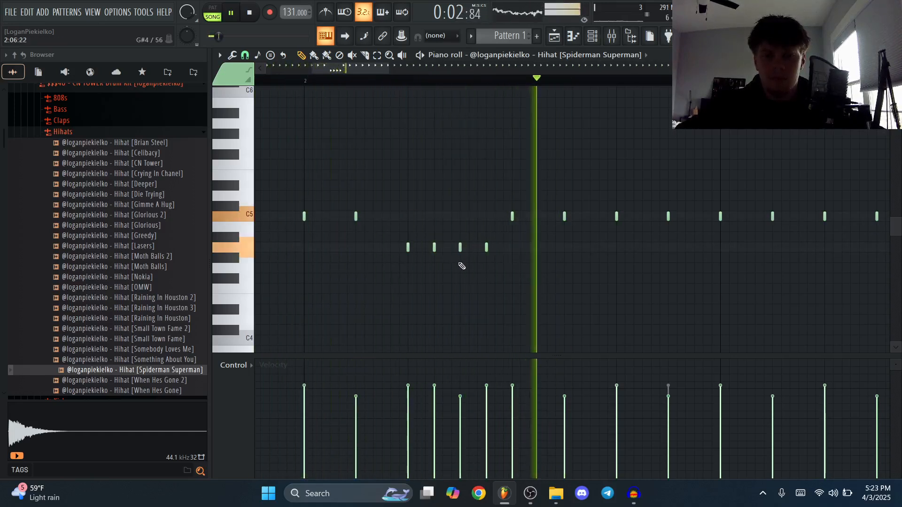
Step: Lower the velocity of the second and fourth hits in the bar 2 hi-hat roll
{"action": "scroll", "coordinate": [464, 260], "scroll_direction": "down", "scroll_amount": 4}
{"action": "scroll", "coordinate": [463, 260], "scroll_direction": "up", "scroll_amount": 4}
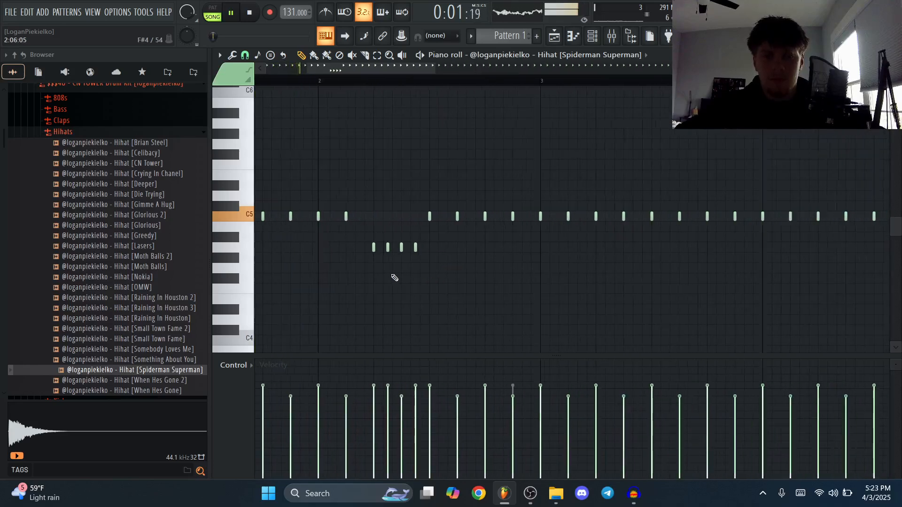
{"action": "left_click_drag", "start_coordinate": [435, 237], "coordinate": [426, 250]}
{"action": "left_click_drag", "start_coordinate": [391, 236], "coordinate": [386, 250]}
{"action": "scroll", "coordinate": [384, 245], "scroll_direction": "down", "scroll_amount": 3}
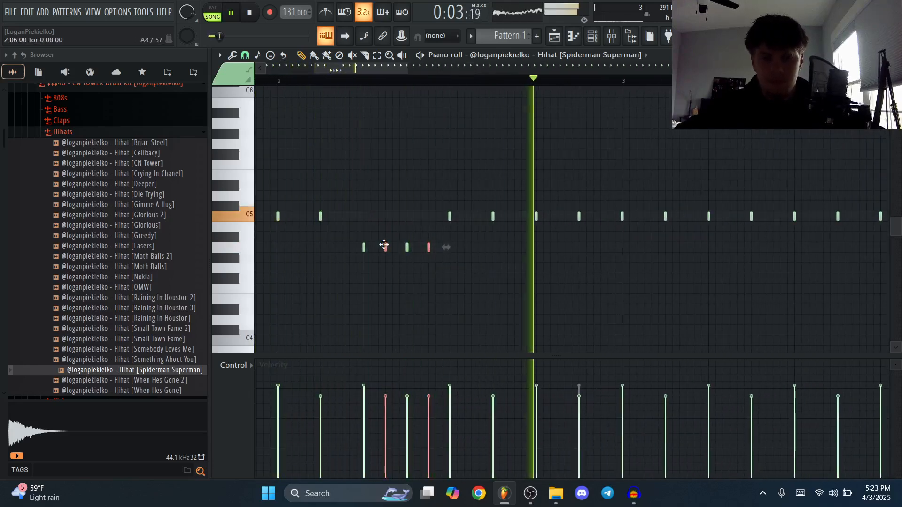
{"action": "scroll", "coordinate": [384, 245], "scroll_direction": "down", "scroll_amount": 4}
{"action": "scroll", "coordinate": [384, 245], "scroll_direction": "down", "scroll_amount": 2}
{"action": "right_click", "coordinate": [391, 266]}
Step: Raise the second and fourth hits of the bar 2 hi-hat roll two semitones to B4
{"action": "scroll", "coordinate": [366, 262], "scroll_direction": "up", "scroll_amount": 2, "text": "ctrl"}
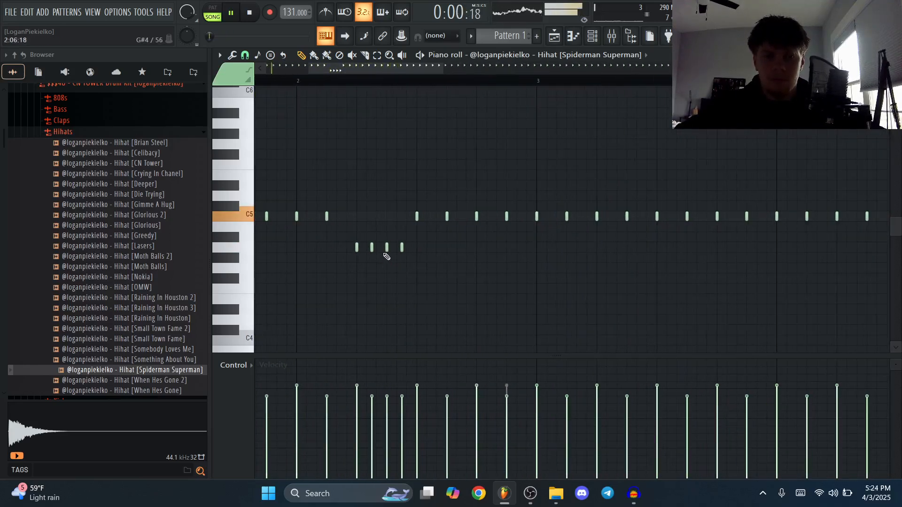
{"action": "key", "text": "shift+Up"}
{"action": "key", "text": "shift+Up"}
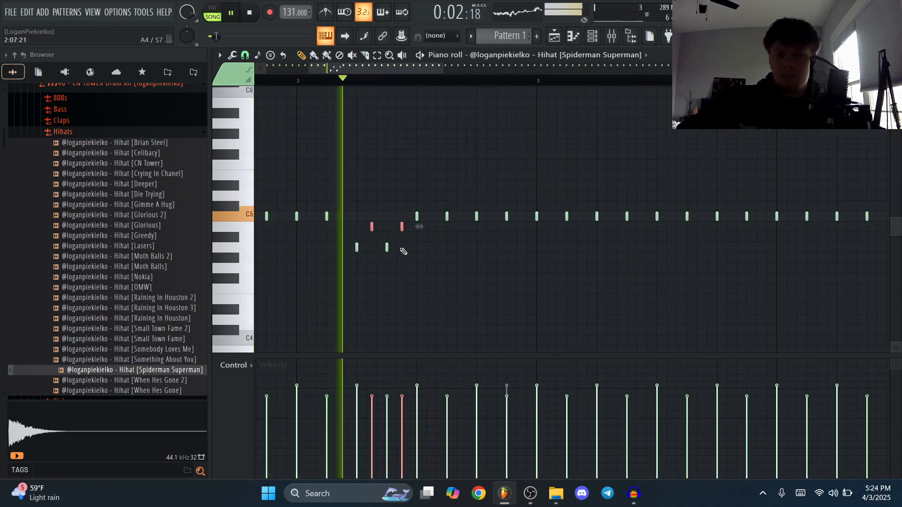
{"action": "left_click", "coordinate": [401, 249], "text": "ctrl"}
{"action": "scroll", "coordinate": [401, 249], "scroll_direction": "down", "scroll_amount": 3, "text": "ctrl"}
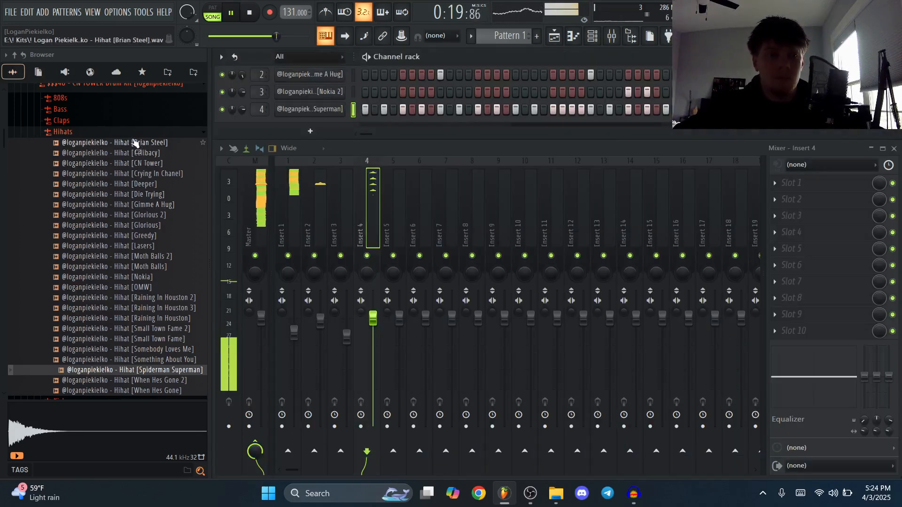
Step: Audition the kit's open hats and load Open Hat [Nokia] and Open Hat [Spiderman Superman] as new channels
{"action": "left_click", "coordinate": [127, 133]}
{"action": "left_click", "coordinate": [113, 155]}
{"action": "left_click", "coordinate": [141, 185]}
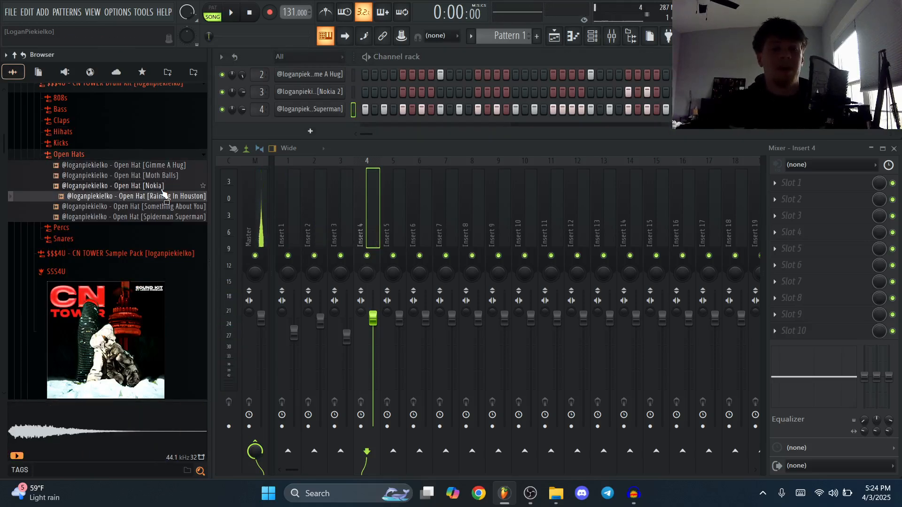
{"action": "left_click", "coordinate": [172, 217]}
{"action": "left_click_drag", "start_coordinate": [324, 125], "coordinate": [326, 126]}
{"action": "key", "text": "space"}
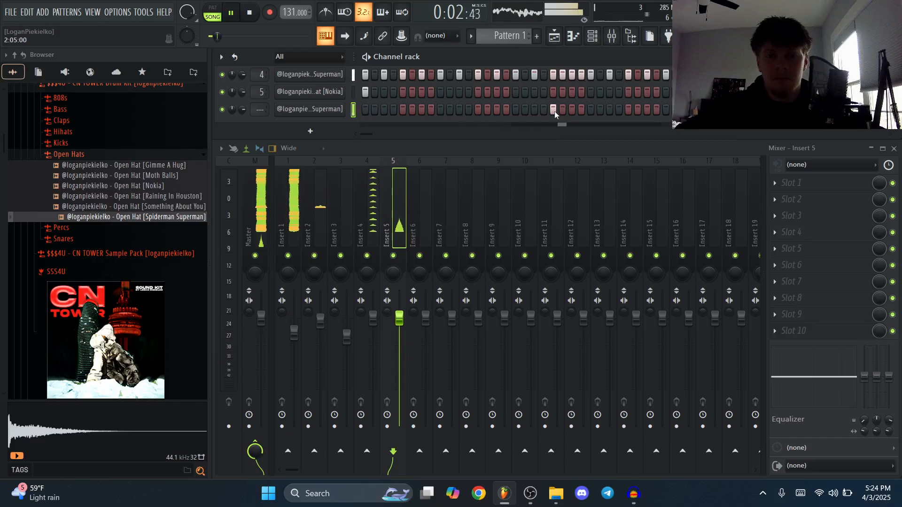
Step: Place the Open Hat [Spiderman Superman] hit on step 15 and send it to Insert 6 with Fruity Delay 2
{"action": "left_click", "coordinate": [496, 110]}
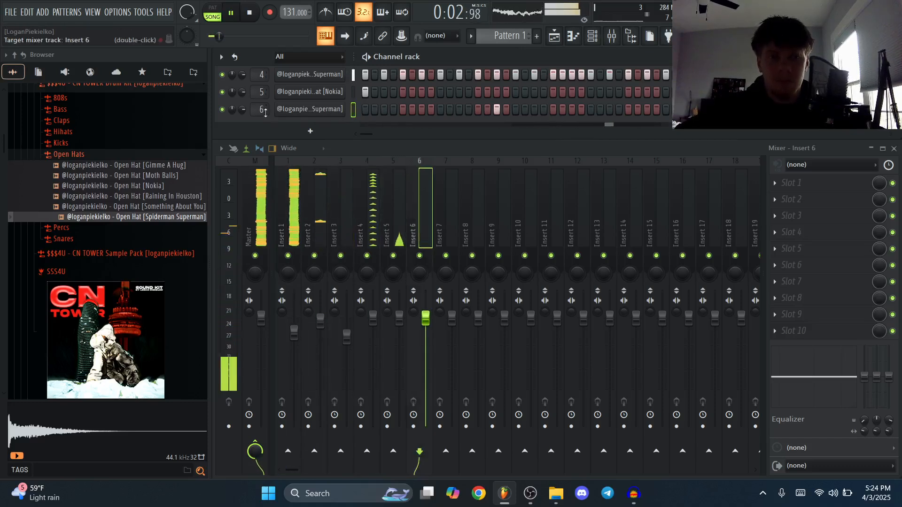
{"action": "right_click", "coordinate": [308, 111]}
{"action": "left_click", "coordinate": [350, 112]}
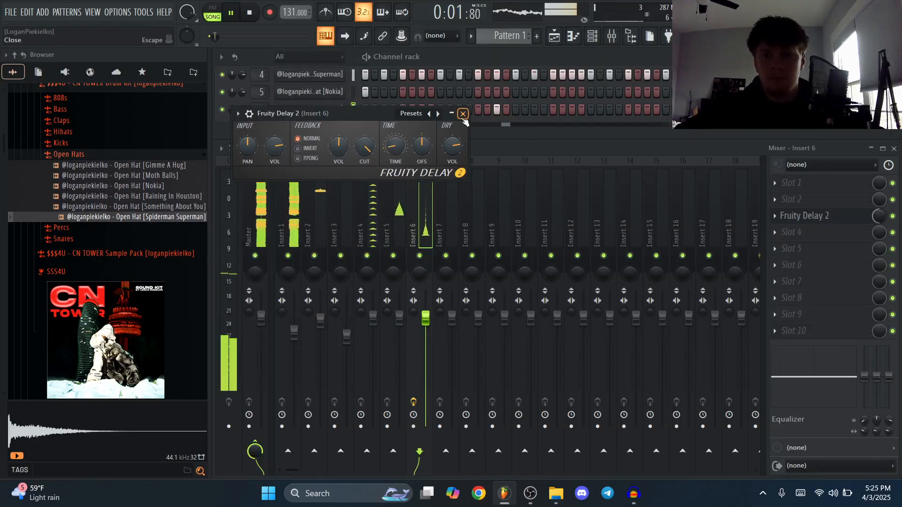
{"action": "left_click", "coordinate": [463, 115]}
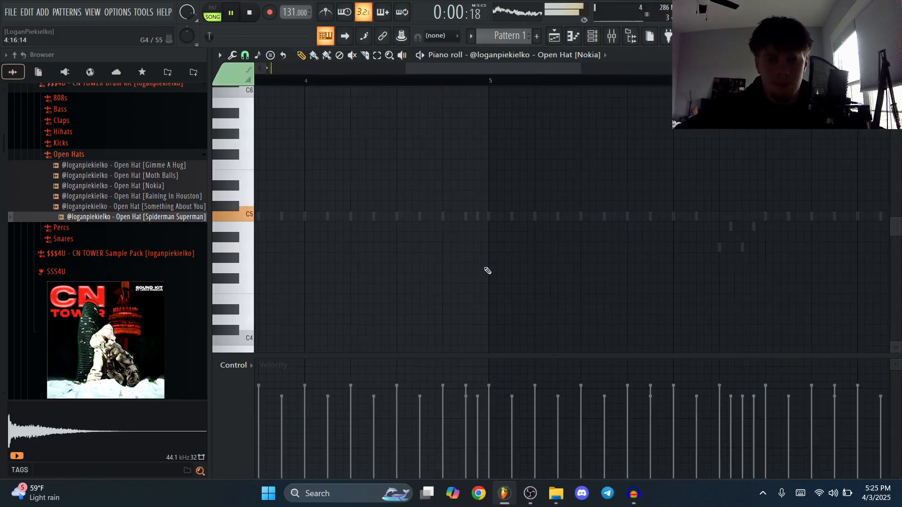
Step: Place an Open Hat [Nokia] note on G4 at the start of bar 5 and close the piano roll
{"action": "left_click_drag", "start_coordinate": [488, 269], "coordinate": [487, 274]}
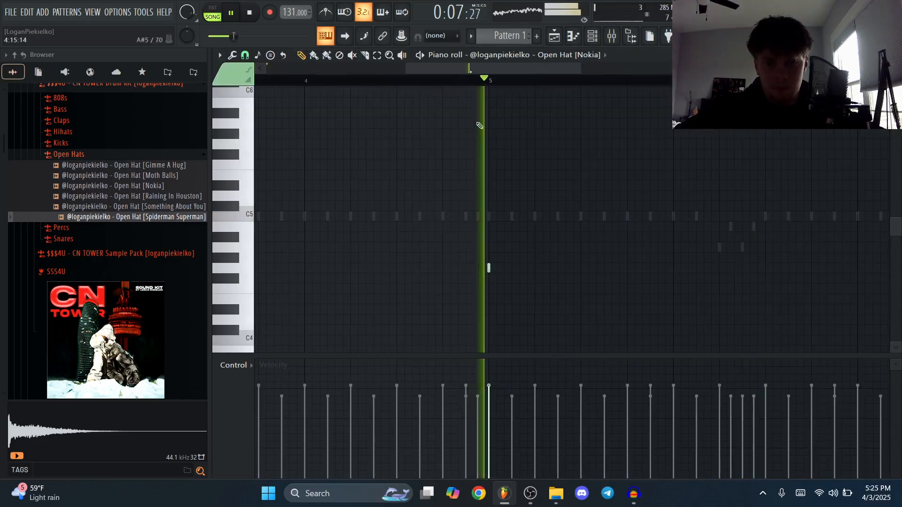
{"action": "scroll", "coordinate": [480, 126], "scroll_direction": "down", "scroll_amount": 4}
{"action": "left_click", "coordinate": [894, 55]}
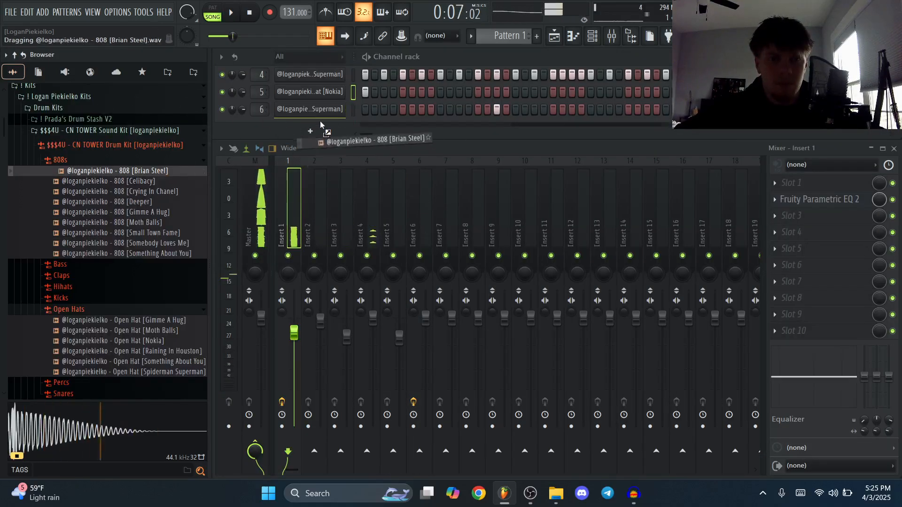
Step: Load 808 [Brian Steel] as a new channel and place two back-to-back G#5 notes from the start of bar 1
{"action": "left_click_drag", "start_coordinate": [322, 125], "coordinate": [310, 92]}
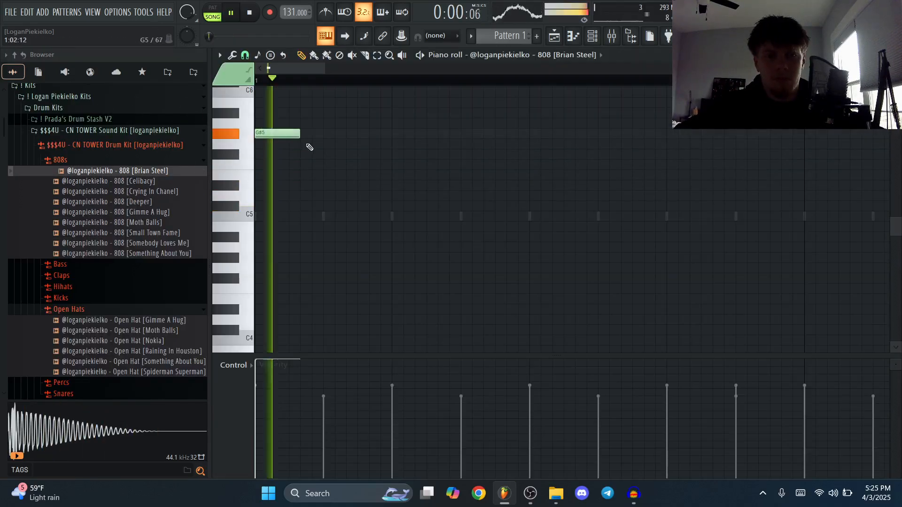
{"action": "key", "text": "space"}
{"action": "scroll", "coordinate": [537, 141], "scroll_direction": "down", "scroll_amount": 1}
{"action": "key", "text": "space"}
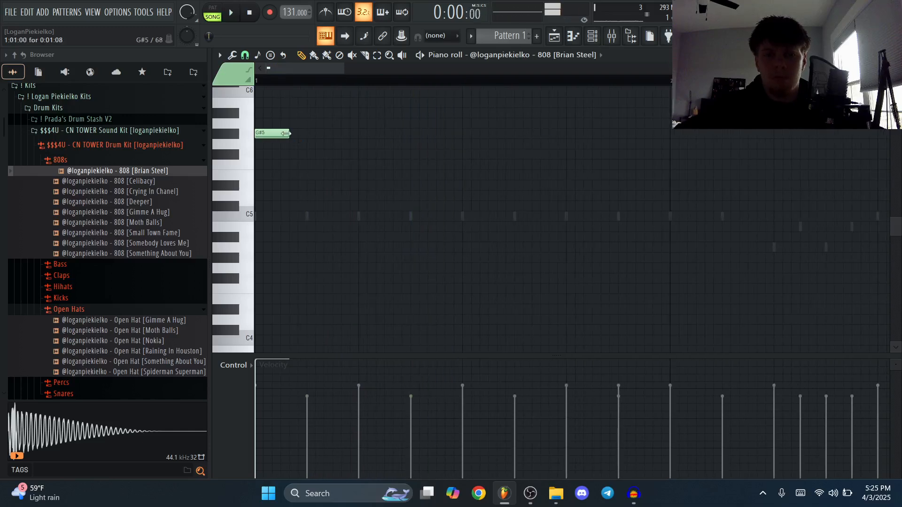
{"action": "key", "text": "space"}
{"action": "left_click_drag", "start_coordinate": [415, 136], "coordinate": [407, 137]}
{"action": "left_click", "coordinate": [414, 136]}
{"action": "scroll", "coordinate": [499, 144], "scroll_direction": "down", "scroll_amount": 2}
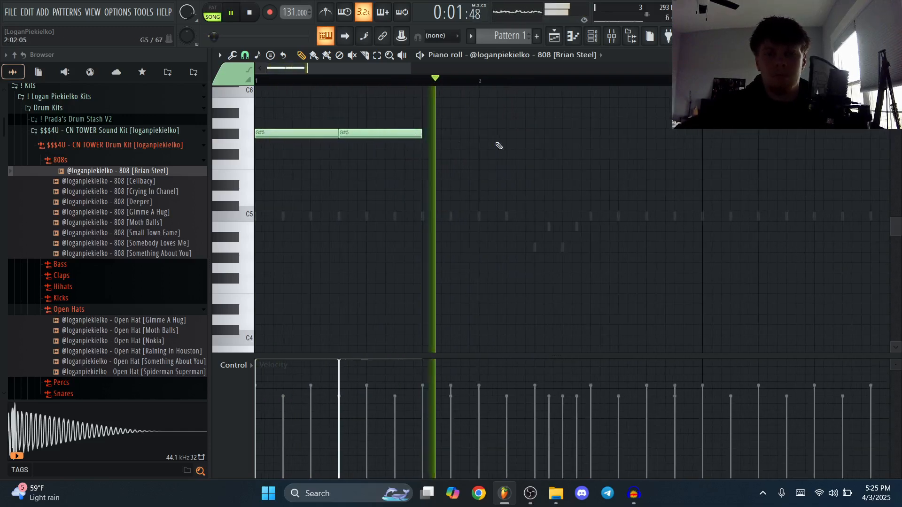
Step: Add a G5 note on step 5 of bar 2 in the 808 [Brian Steel] line
{"action": "scroll", "coordinate": [498, 144], "scroll_direction": "up", "scroll_amount": 1}
{"action": "key", "text": "space"}
{"action": "left_click", "coordinate": [549, 144]}
{"action": "key", "text": "space"}
{"action": "scroll", "coordinate": [571, 154], "scroll_direction": "down", "scroll_amount": 2}
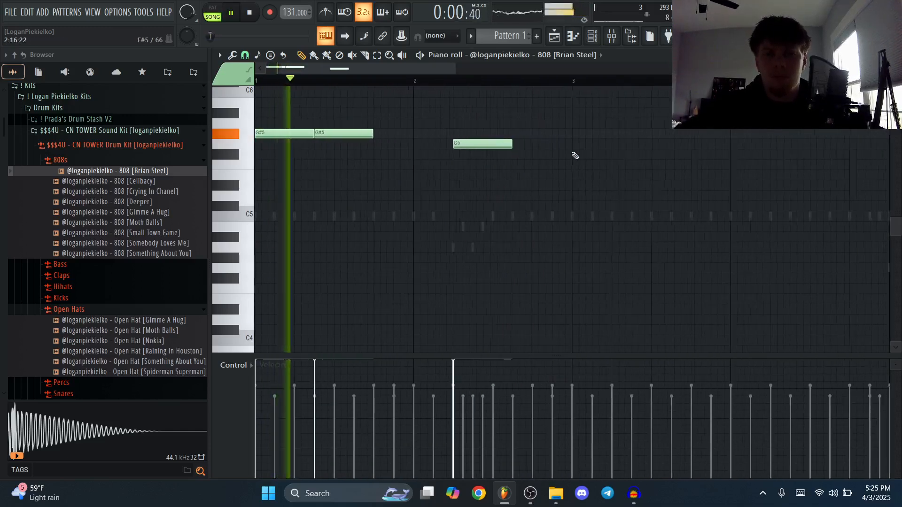
{"action": "scroll", "coordinate": [571, 155], "scroll_direction": "up", "scroll_amount": 2}
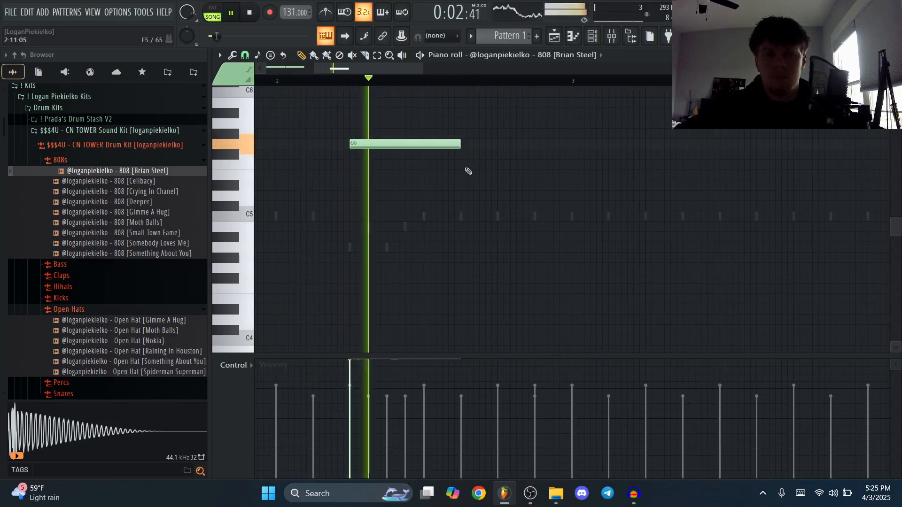
{"action": "key", "text": "space"}
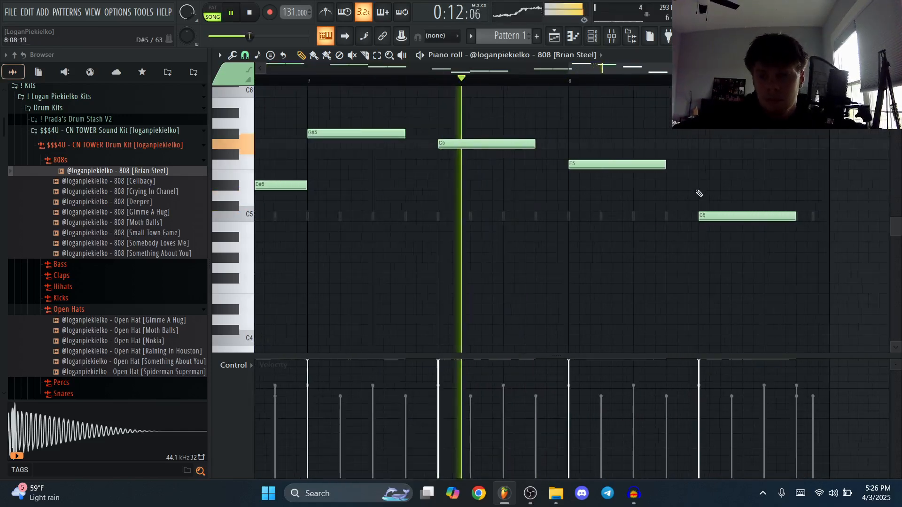
Step: Delete the final C5 note in bar 8 of the 808 [Brian Steel] line
{"action": "scroll", "coordinate": [699, 193], "scroll_direction": "up", "scroll_amount": 1}
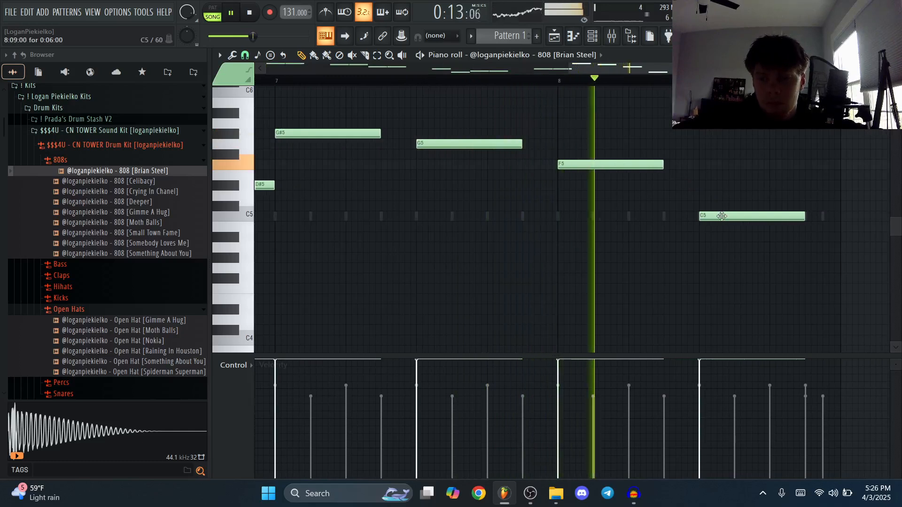
{"action": "left_click_drag", "start_coordinate": [724, 217], "coordinate": [724, 240]}
{"action": "scroll", "coordinate": [724, 241], "scroll_direction": "down", "scroll_amount": 2}
{"action": "right_click", "coordinate": [722, 233]}
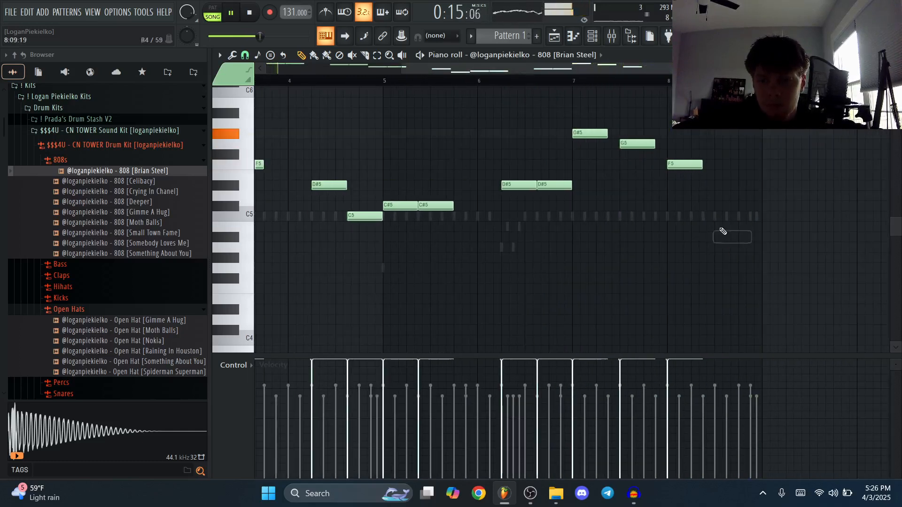
Step: Replace the G5 in bar 7 and the F5 in bar 8 with a second G#5 note in bar 7
{"action": "scroll", "coordinate": [664, 151], "scroll_direction": "up", "scroll_amount": 2}
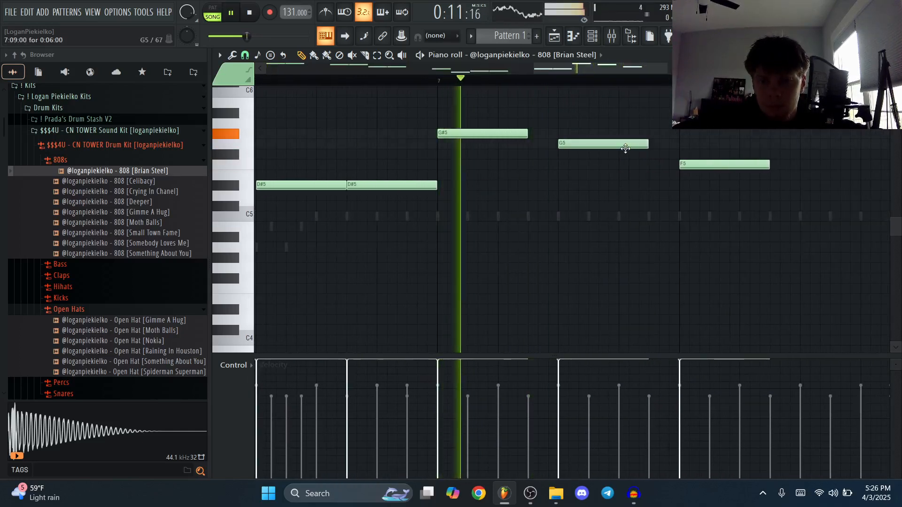
{"action": "left_click_drag", "start_coordinate": [625, 149], "coordinate": [626, 138]}
{"action": "right_click", "coordinate": [613, 137]}
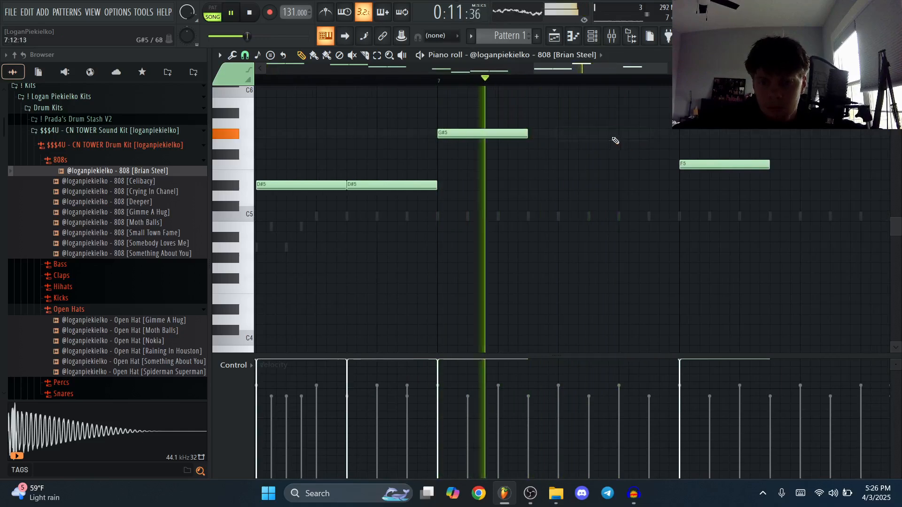
{"action": "left_click", "coordinate": [623, 134]}
{"action": "right_click", "coordinate": [692, 165]}
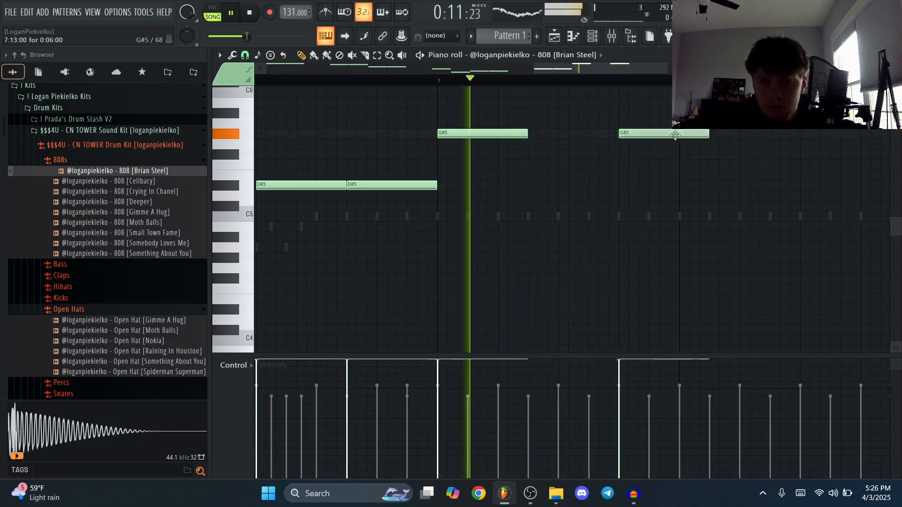
Step: Add two back-to-back G#5 notes from step 3 of bar 8 and select them both
{"action": "scroll", "coordinate": [591, 138], "scroll_direction": "down", "scroll_amount": 3}
{"action": "left_click", "coordinate": [639, 134]}
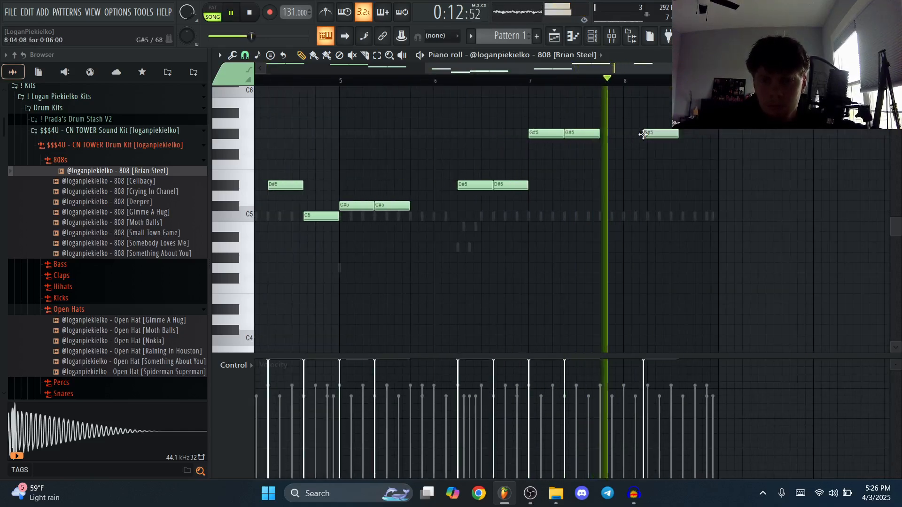
{"action": "left_click_drag", "start_coordinate": [638, 134], "coordinate": [636, 134]}
{"action": "left_click", "coordinate": [684, 133]}
{"action": "scroll", "coordinate": [684, 134], "scroll_direction": "up", "scroll_amount": 3}
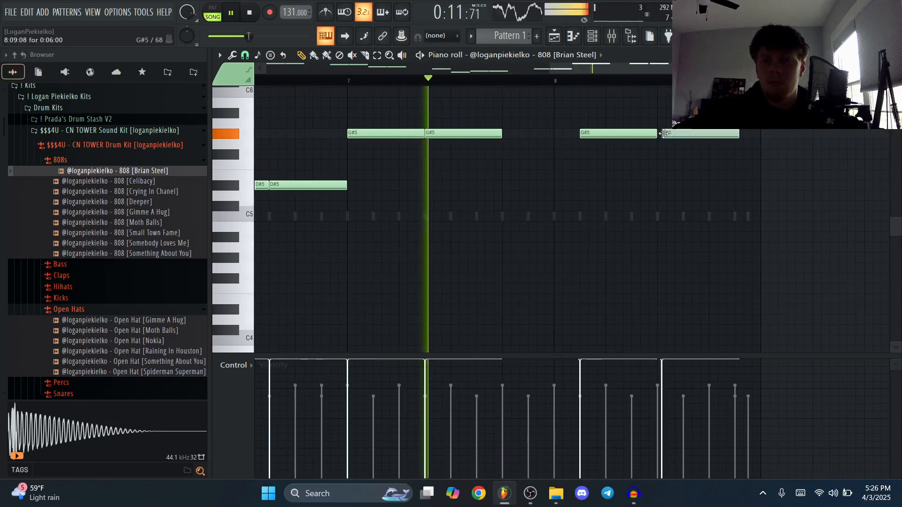
{"action": "left_click_drag", "start_coordinate": [745, 123], "coordinate": [646, 142]}
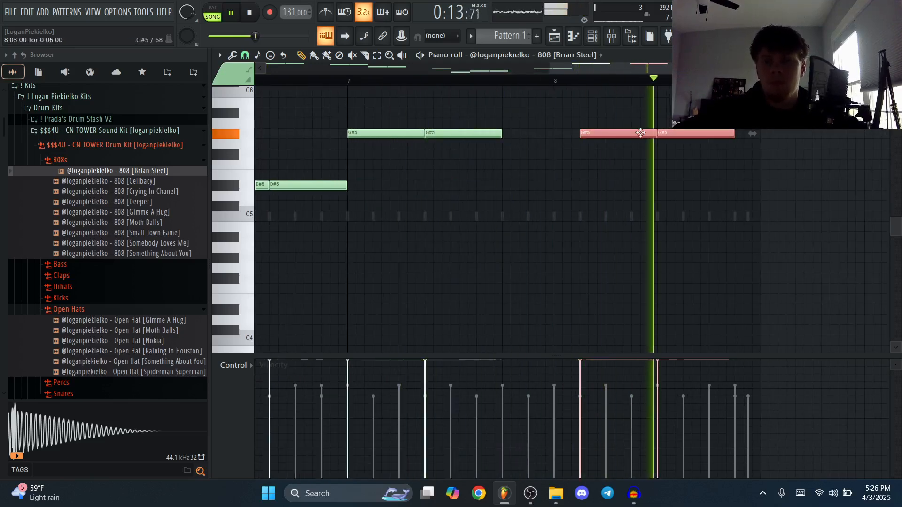
{"action": "scroll", "coordinate": [665, 133], "scroll_direction": "down", "scroll_amount": 3}
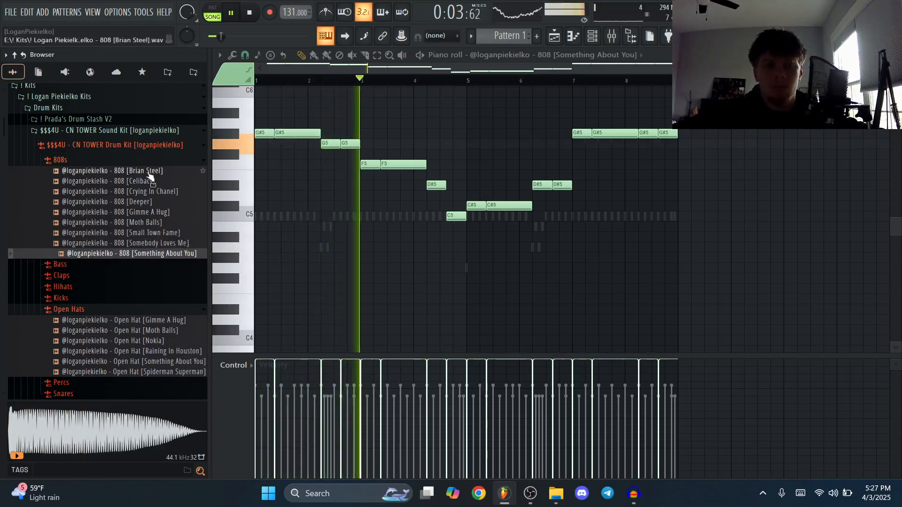
Step: On the 808 [Something About You] channel, fill bars 1 and 2 with two G#5 notes, the second starting on step 13 of bar 1
{"action": "right_click", "coordinate": [165, 172]}
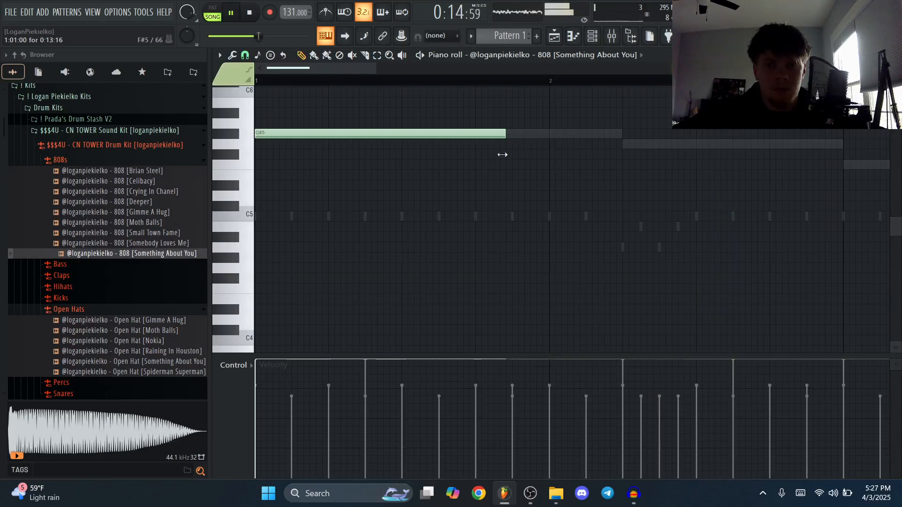
{"action": "left_click_drag", "start_coordinate": [501, 132], "coordinate": [468, 133]}
{"action": "left_click", "coordinate": [477, 134]}
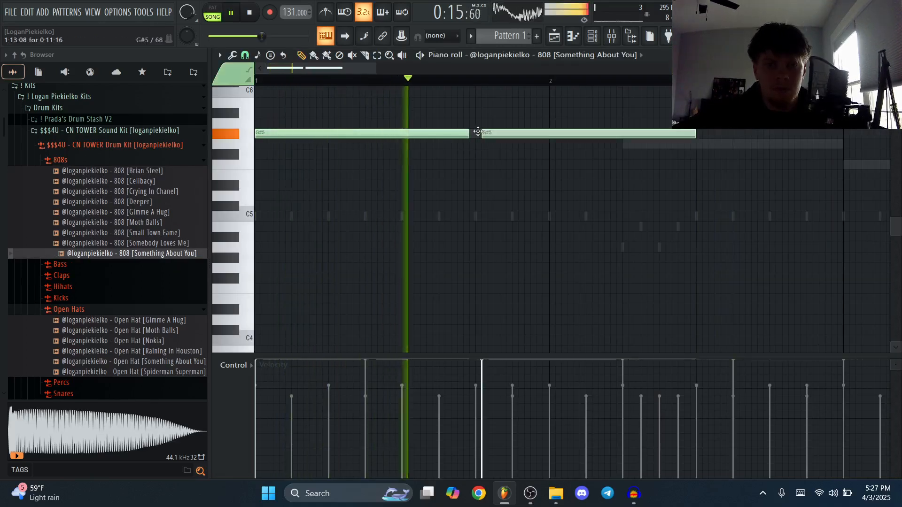
{"action": "scroll", "coordinate": [598, 165], "scroll_direction": "down", "scroll_amount": 1}
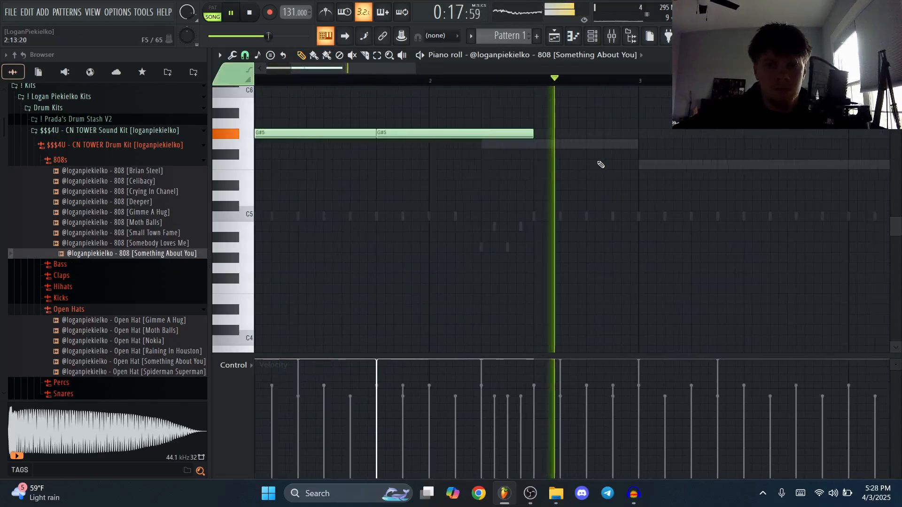
{"action": "left_click_drag", "start_coordinate": [511, 134], "coordinate": [649, 133]}
{"action": "scroll", "coordinate": [493, 182], "scroll_direction": "down", "scroll_amount": 3}
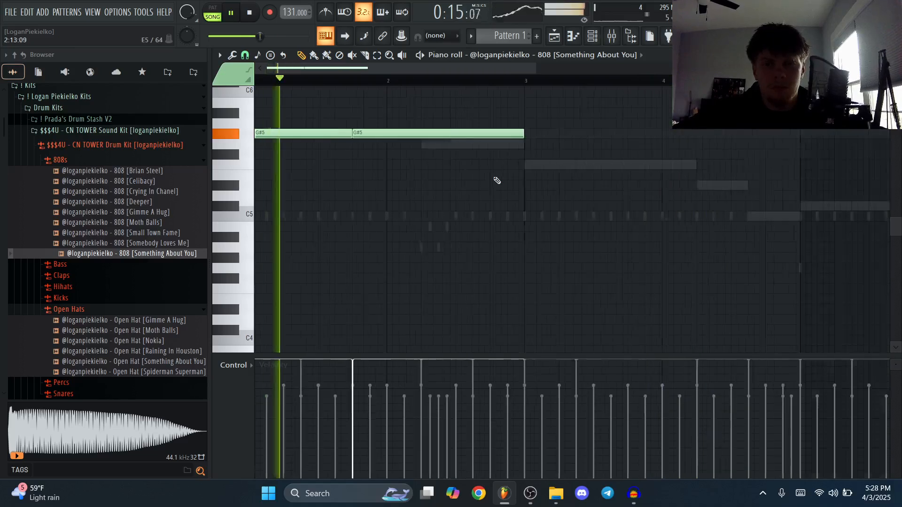
Step: Duplicate the two-bar G#5 pattern to fill four bars and duplicate those to fill eight bars
{"action": "key", "text": "ctrl+b"}
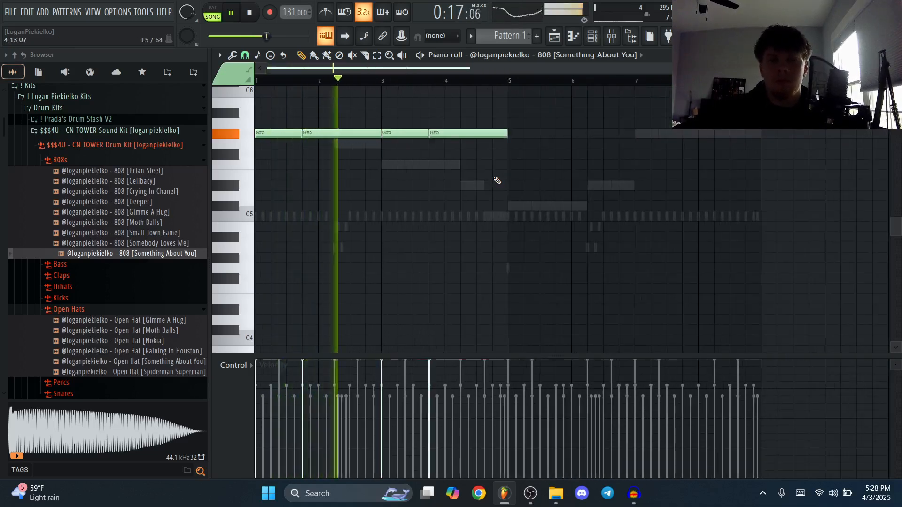
{"action": "left_click_drag", "start_coordinate": [490, 253], "coordinate": [292, 120]}
{"action": "key", "text": "ctrl+b"}
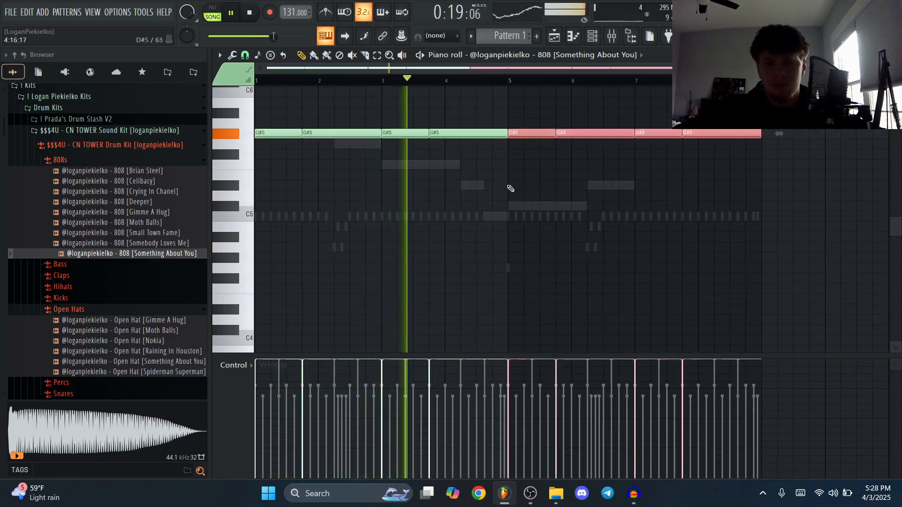
Step: Transpose the four duplicated notes in bars 5 to 8 down seven semitones to C#5 and deselect them
{"action": "key", "text": "Down"}
{"action": "key", "text": "Down"}
{"action": "key", "text": "Down"}
{"action": "key", "text": "Down"}
{"action": "key", "text": "Down"}
{"action": "key", "text": "Down"}
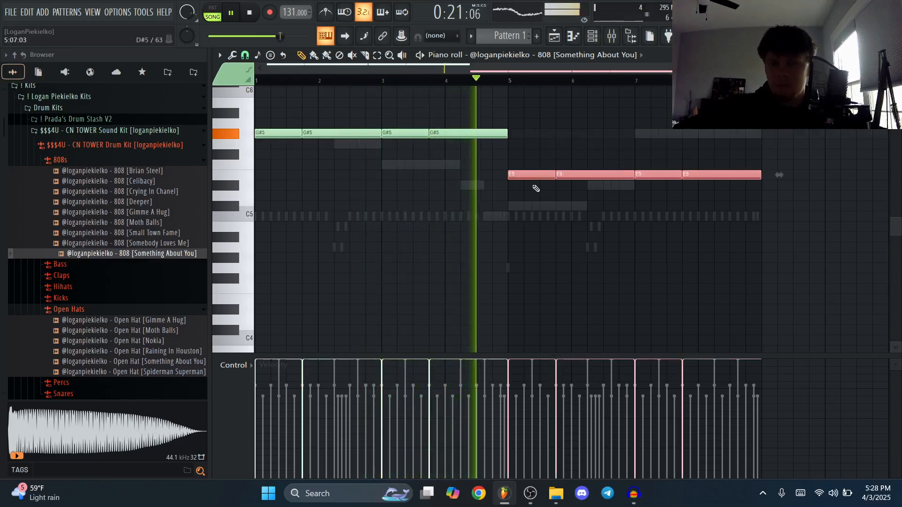
{"action": "key", "text": "Down"}
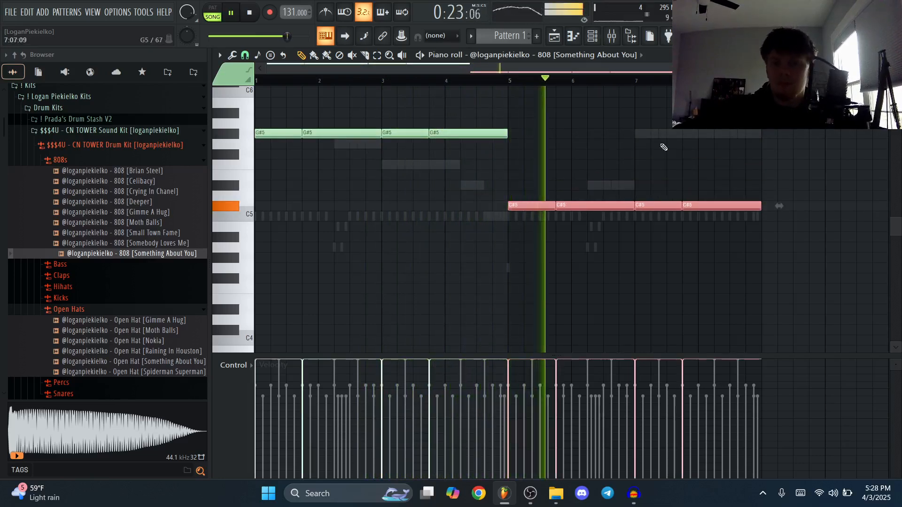
{"action": "key", "text": "ctrl+d"}
Step: Shorten the last C#5 note to 12 steps and add a D#5 note on step 9 of bar 8, trimmed to the end of the bar
{"action": "scroll", "coordinate": [733, 188], "scroll_direction": "up", "scroll_amount": 4}
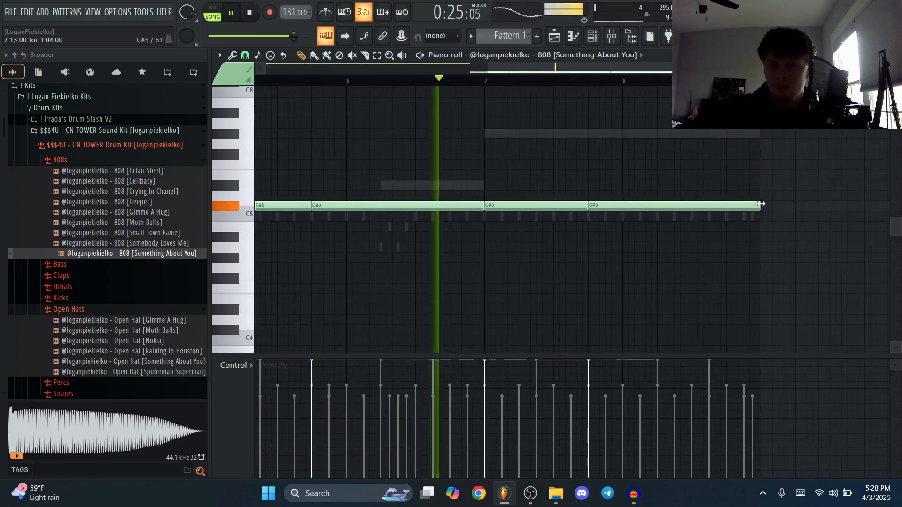
{"action": "left_click_drag", "start_coordinate": [727, 214], "coordinate": [691, 214]}
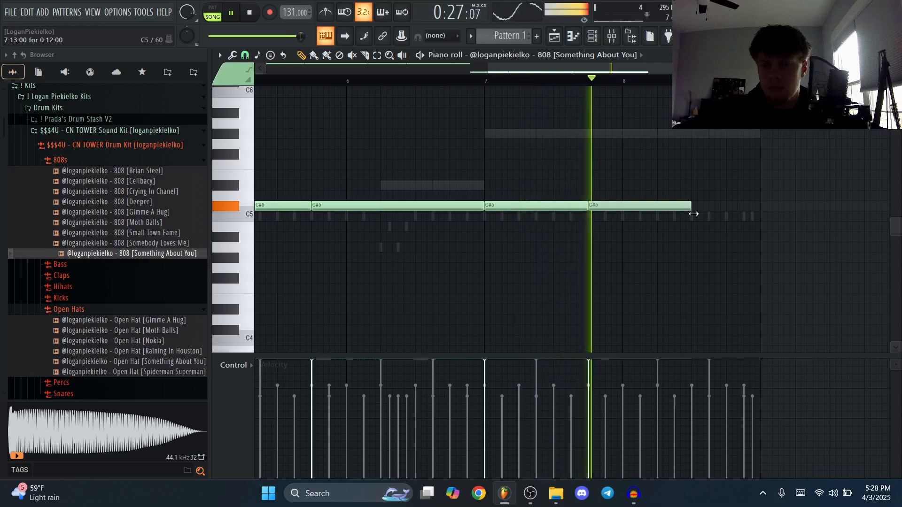
{"action": "left_click", "coordinate": [692, 185]}
{"action": "scroll", "coordinate": [692, 186], "scroll_direction": "down", "scroll_amount": 2}
{"action": "scroll", "coordinate": [747, 188], "scroll_direction": "up", "scroll_amount": 2}
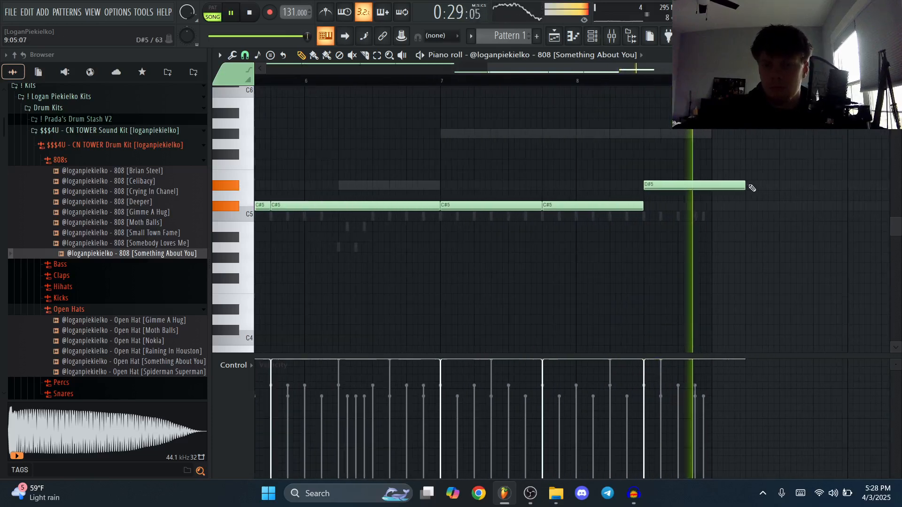
{"action": "key", "text": "space"}
{"action": "left_click_drag", "start_coordinate": [746, 187], "coordinate": [733, 187]}
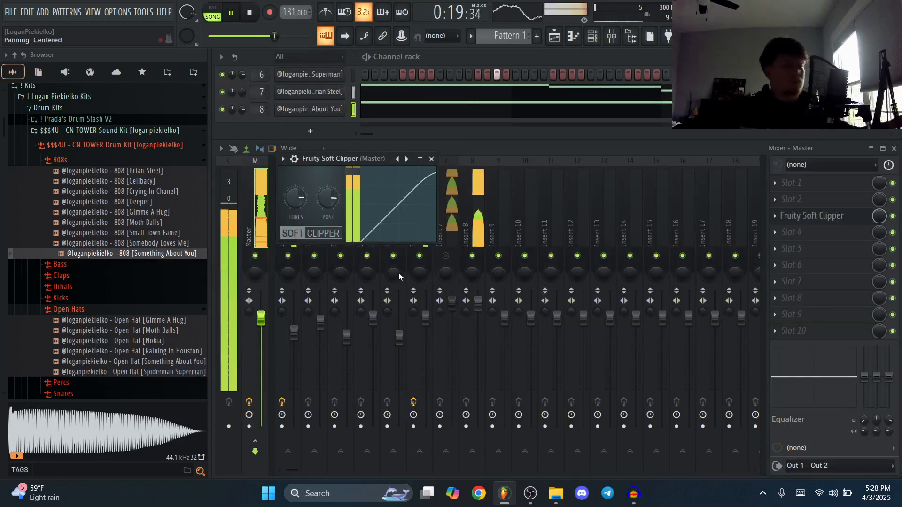
Step: Adjust the threshold of the master's Fruity Soft Clipper, set its post gain to 81%, and close the plugin
{"action": "left_click_drag", "start_coordinate": [296, 198], "coordinate": [328, 194]}
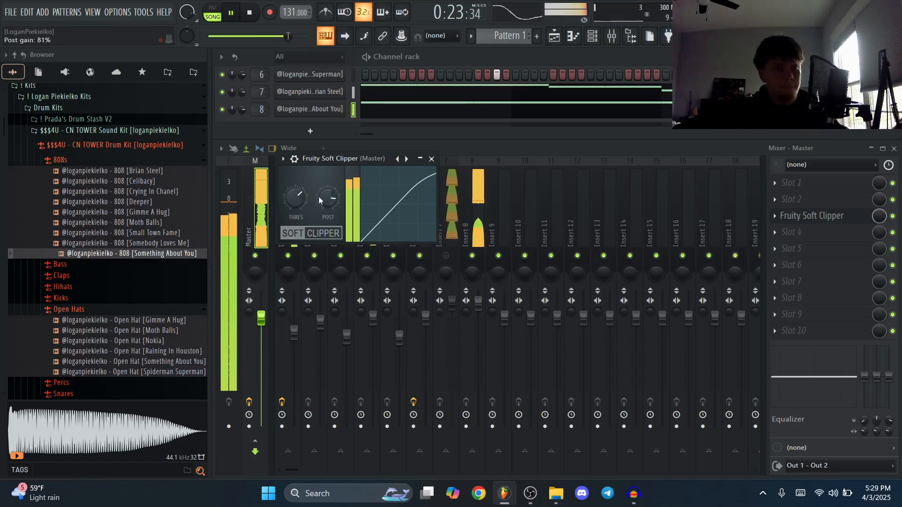
{"action": "left_click", "coordinate": [432, 158]}
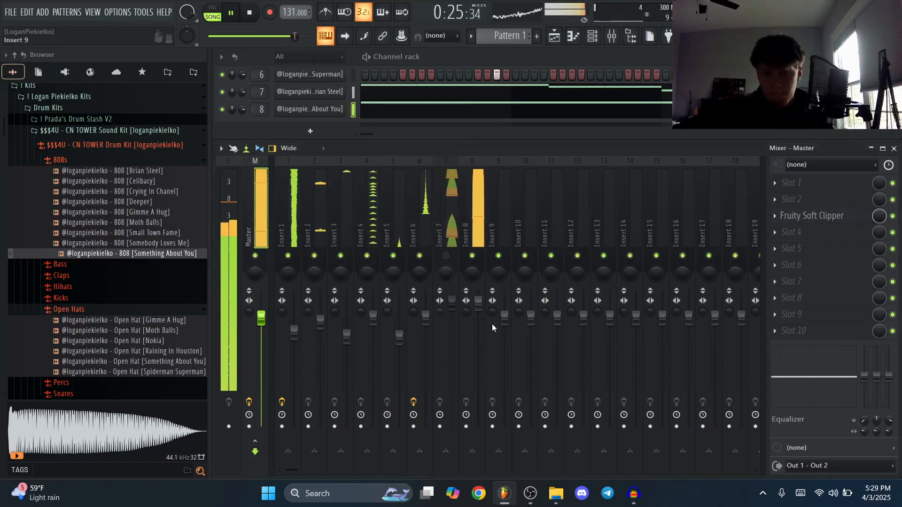
Step: Place the separated channel patterns at bar 9 in the playlist and extend the open hat clips to eight bars
{"action": "left_click_drag", "start_coordinate": [268, 98], "coordinate": [600, 342]}
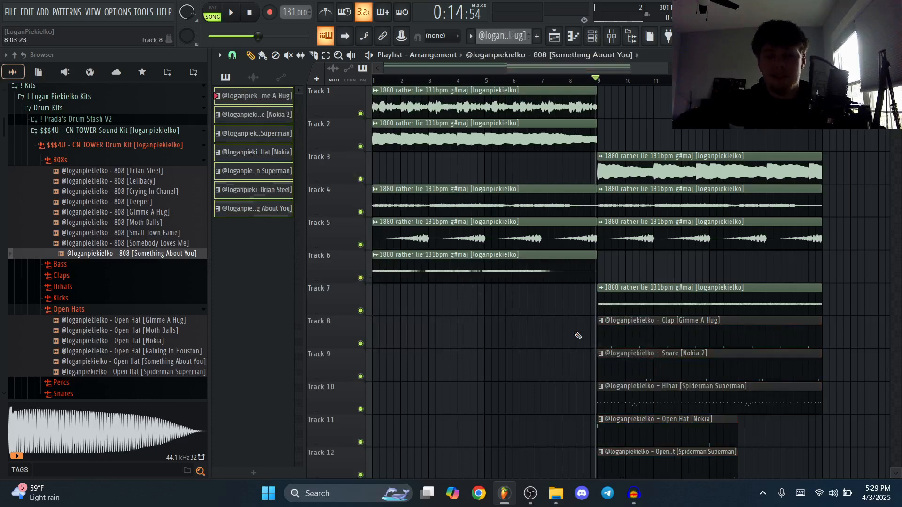
{"action": "scroll", "coordinate": [761, 300], "scroll_direction": "down", "scroll_amount": 6}
{"action": "left_click_drag", "start_coordinate": [736, 237], "coordinate": [819, 240]}
{"action": "scroll", "coordinate": [752, 324], "scroll_direction": "down", "scroll_amount": 2}
Step: Move the 808 [Something About You] clip on track 14 to start at bar 17
{"action": "left_click_drag", "start_coordinate": [762, 368], "coordinate": [630, 329]}
{"action": "left_click_drag", "start_coordinate": [594, 330], "coordinate": [774, 328]}
{"action": "scroll", "coordinate": [768, 308], "scroll_direction": "up", "scroll_amount": 6}
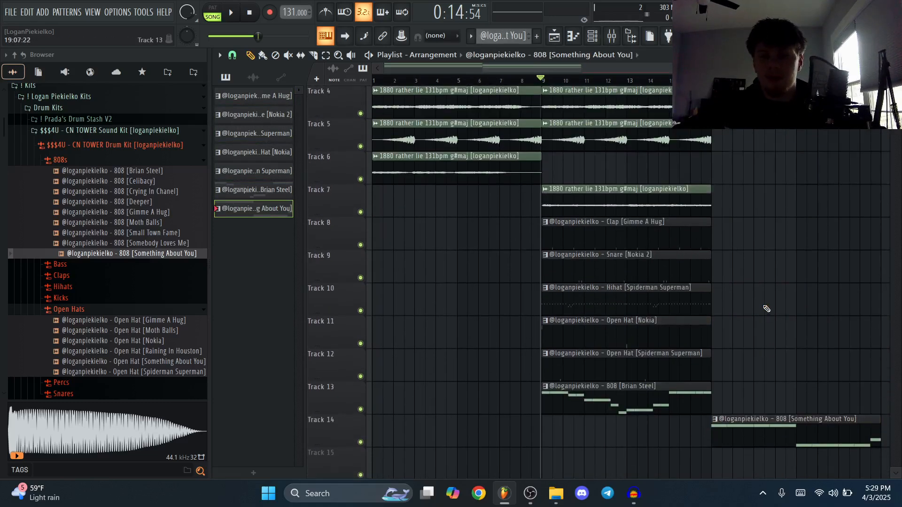
{"action": "scroll", "coordinate": [666, 187], "scroll_direction": "down", "scroll_amount": 2}
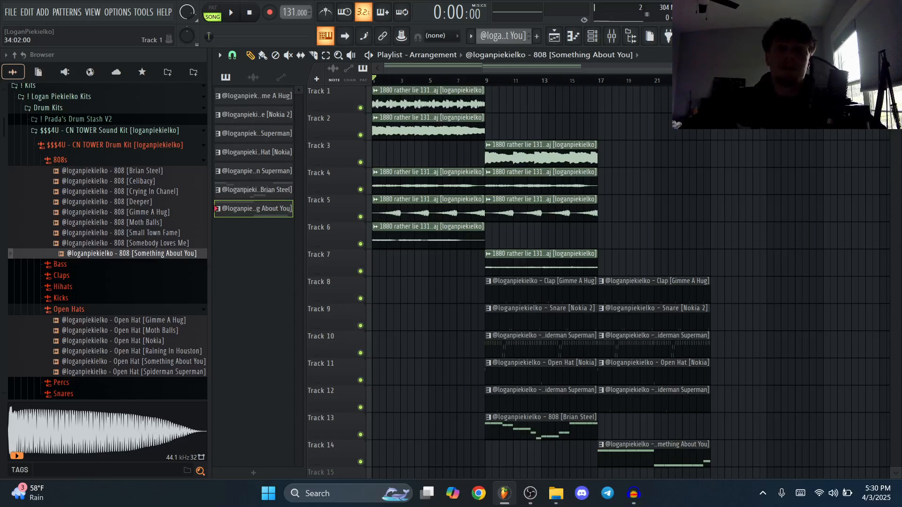
Step: Create an automation clip on track 15 for the mix level of Fruity Parametric EQ 2 on Insert 1
{"action": "scroll", "coordinate": [508, 213], "scroll_direction": "down", "scroll_amount": 3}
{"action": "key", "text": "F9"}
{"action": "scroll", "coordinate": [463, 415], "scroll_direction": "up", "scroll_amount": 3}
{"action": "right_click", "coordinate": [460, 413]}
{"action": "scroll", "coordinate": [493, 315], "scroll_direction": "down", "scroll_amount": 3}
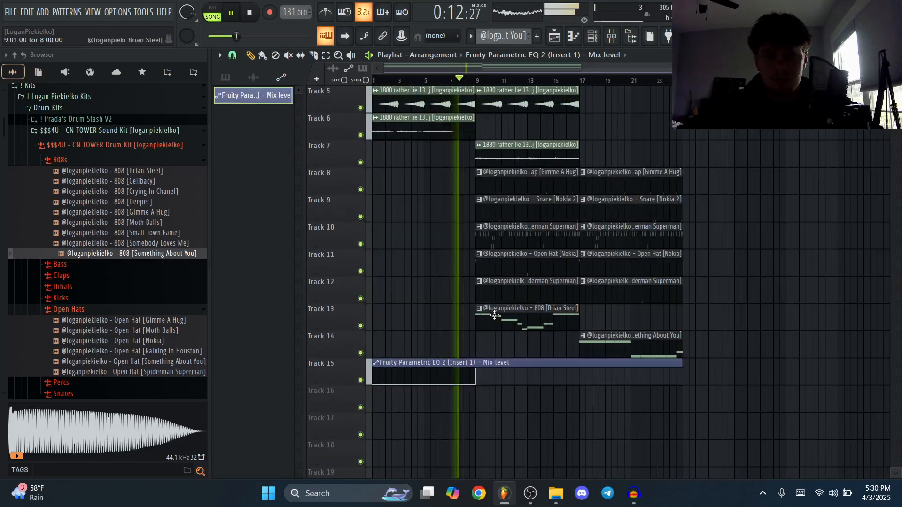
Step: Try moving the track 2 melody clip to bar 9 and the track 3 melody clip to bar 1
{"action": "scroll", "coordinate": [494, 314], "scroll_direction": "up", "scroll_amount": 3}
{"action": "left_click_drag", "start_coordinate": [509, 160], "coordinate": [612, 160]}
{"action": "left_click_drag", "start_coordinate": [437, 129], "coordinate": [540, 129]}
{"action": "right_click", "coordinate": [439, 132]}
{"action": "left_click_drag", "start_coordinate": [612, 158], "coordinate": [405, 158]}
Step: Move the melody clips at bar 1 on tracks 4 to 6 to bar 17 and play the arrangement
{"action": "left_click_drag", "start_coordinate": [441, 181], "coordinate": [404, 240]}
{"action": "left_click_drag", "start_coordinate": [409, 182], "coordinate": [616, 183]}
{"action": "key", "text": "space"}
{"action": "key", "text": "space"}
{"action": "left_click", "coordinate": [618, 159], "text": "ctrl"}
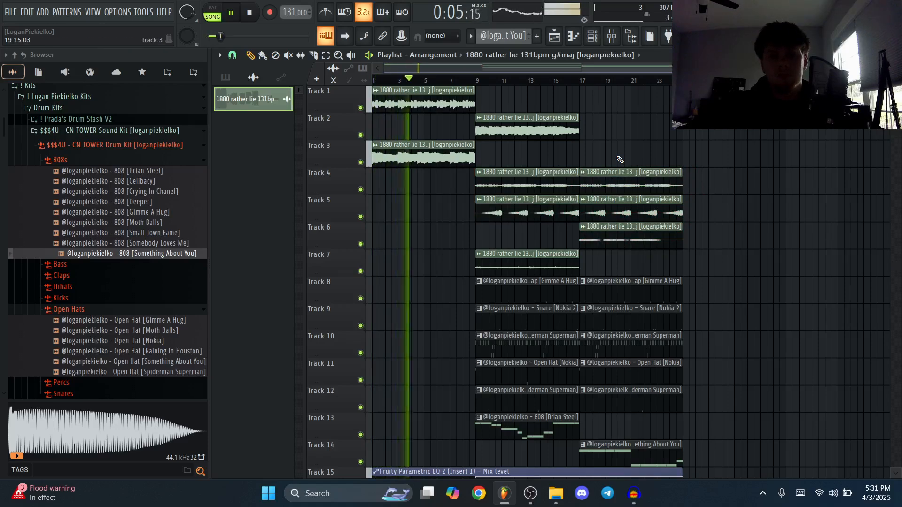
Step: Repeat the track 1 melody clip at bars 9 and 17
{"action": "right_click", "coordinate": [528, 428]}
{"action": "key", "text": "ctrl+z"}
{"action": "left_click", "coordinate": [422, 104]}
{"action": "left_click", "coordinate": [479, 103]}
{"action": "left_click", "coordinate": [583, 103]}
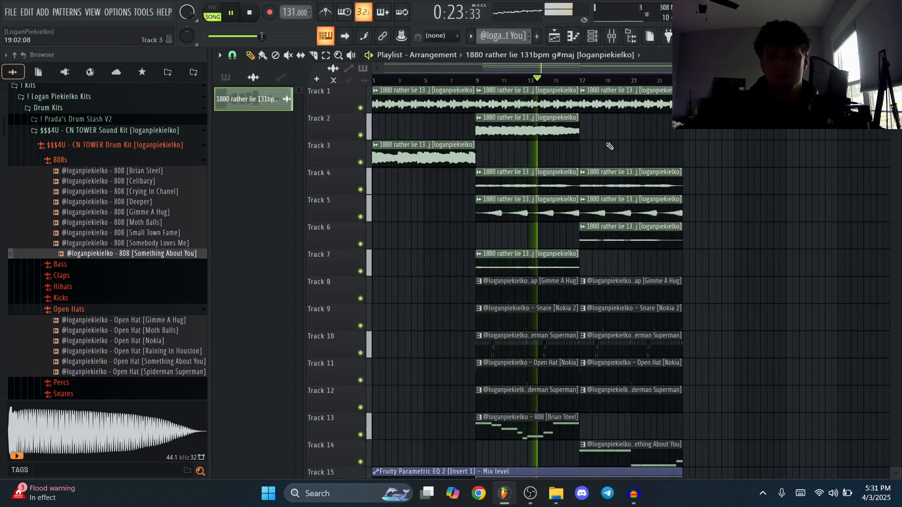
Step: Place the track 2 melody clip at bar 1 and the track 3 melody clip at bar 9, and play from bar 9
{"action": "left_click_drag", "start_coordinate": [409, 157], "coordinate": [642, 157]}
{"action": "left_click_drag", "start_coordinate": [528, 131], "coordinate": [424, 131]}
{"action": "key", "text": "space"}
{"action": "key", "text": "space"}
{"action": "left_click_drag", "start_coordinate": [642, 158], "coordinate": [512, 158]}
{"action": "left_click", "coordinate": [477, 80]}
Step: Move the 808 [Brian Steel] clip to bar 25 and place 808 [Something About You] clips at bars 9 and 17
{"action": "left_click_drag", "start_coordinate": [527, 427], "coordinate": [670, 427]}
{"action": "left_click_drag", "start_coordinate": [634, 456], "coordinate": [531, 456]}
{"action": "left_click", "coordinate": [585, 454]}
{"action": "left_click_drag", "start_coordinate": [670, 428], "coordinate": [735, 428]}
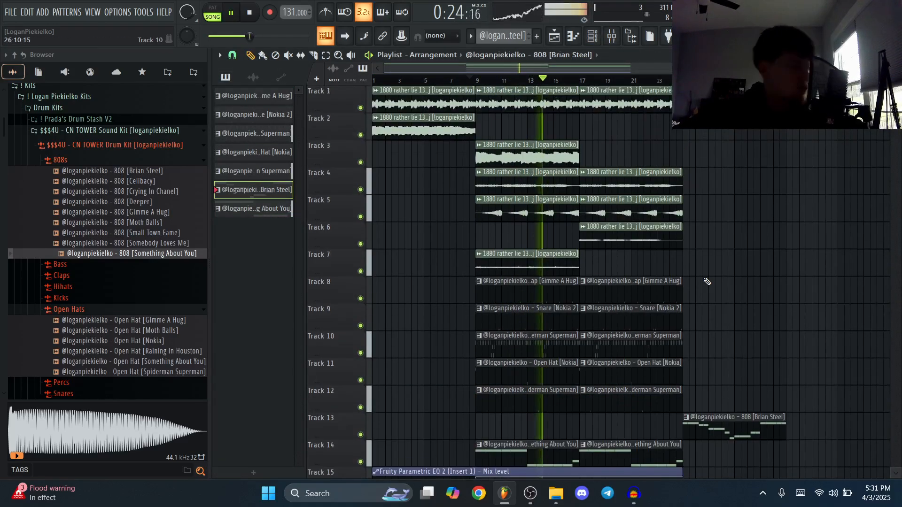
Step: Repeat the track 3 melody clip at bar 17
{"action": "left_click", "coordinate": [540, 158]}
{"action": "left_click", "coordinate": [585, 157]}
{"action": "right_click", "coordinate": [620, 208]}
{"action": "key", "text": "ctrl+z"}
Step: Add a unique copy of the track 1 melody clip at bar 25 and place the track 2 melody clip at bar 25
{"action": "left_click", "coordinate": [686, 90]}
{"action": "left_click", "coordinate": [714, 206]}
{"action": "double_click", "coordinate": [709, 104]}
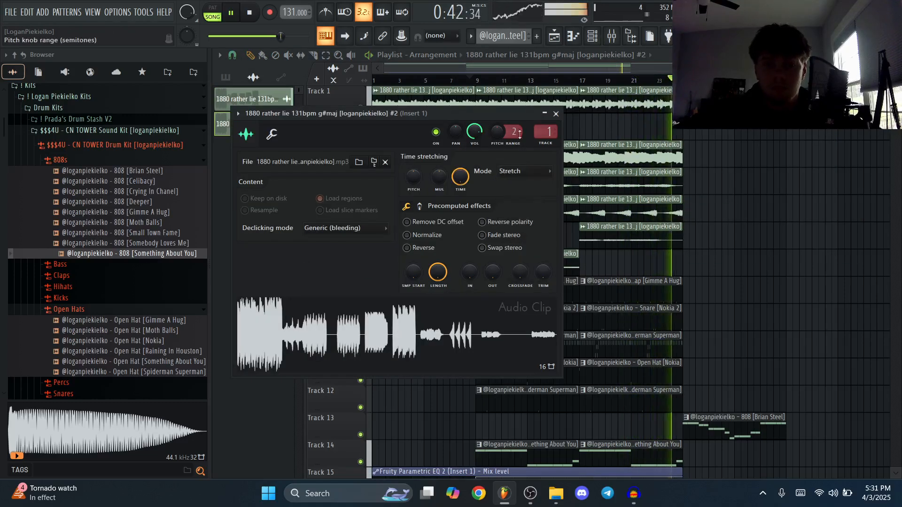
{"action": "left_click", "coordinate": [557, 114]}
{"action": "left_click", "coordinate": [724, 127]}
Step: Extend the EQ mix level automation clip on track 15 past bar 33 and reshape its curve from bar 25
{"action": "scroll", "coordinate": [705, 282], "scroll_direction": "down", "scroll_amount": 5}
{"action": "left_click_drag", "start_coordinate": [681, 347], "coordinate": [831, 348]}
{"action": "left_click_drag", "start_coordinate": [682, 342], "coordinate": [787, 298]}
{"action": "scroll", "coordinate": [733, 282], "scroll_direction": "up", "scroll_amount": 5}
{"action": "left_click", "coordinate": [653, 80]}
Step: Duplicate the track 6 melody clip to bar 25 and place the track 7 and track 4 melody clips at the same bar
{"action": "left_click", "coordinate": [632, 235], "text": "ctrl"}
{"action": "key", "text": "ctrl+b"}
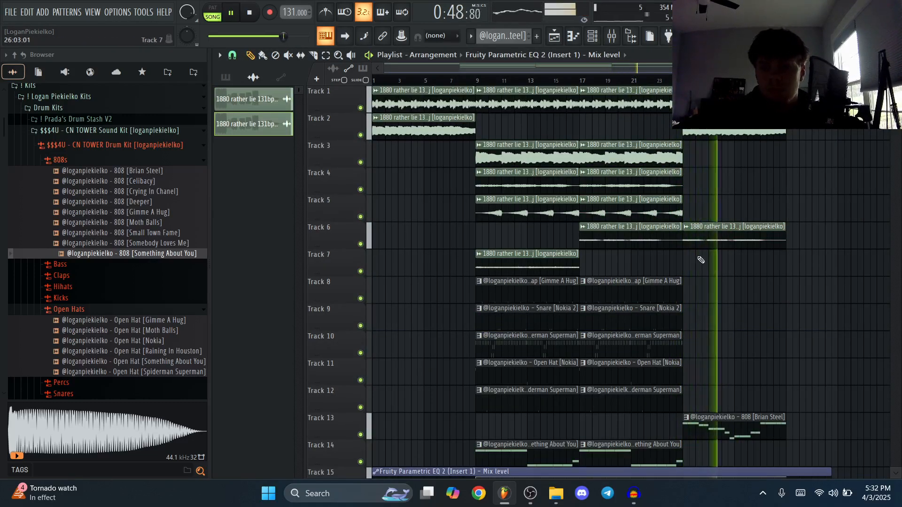
{"action": "left_click", "coordinate": [531, 261]}
{"action": "left_click", "coordinate": [700, 260]}
{"action": "left_click", "coordinate": [735, 185]}
Step: Copy the bar 17 drum clips on tracks 8 to 12 into the bar 25 section, starting them and 808 [Brian Steel] around bar 27
{"action": "scroll", "coordinate": [695, 263], "scroll_direction": "down", "scroll_amount": 3}
{"action": "left_click_drag", "start_coordinate": [676, 325], "coordinate": [611, 206]}
{"action": "left_click_drag", "start_coordinate": [628, 218], "coordinate": [752, 217]}
{"action": "scroll", "coordinate": [693, 235], "scroll_direction": "up", "scroll_amount": 3}
{"action": "right_click", "coordinate": [687, 289]}
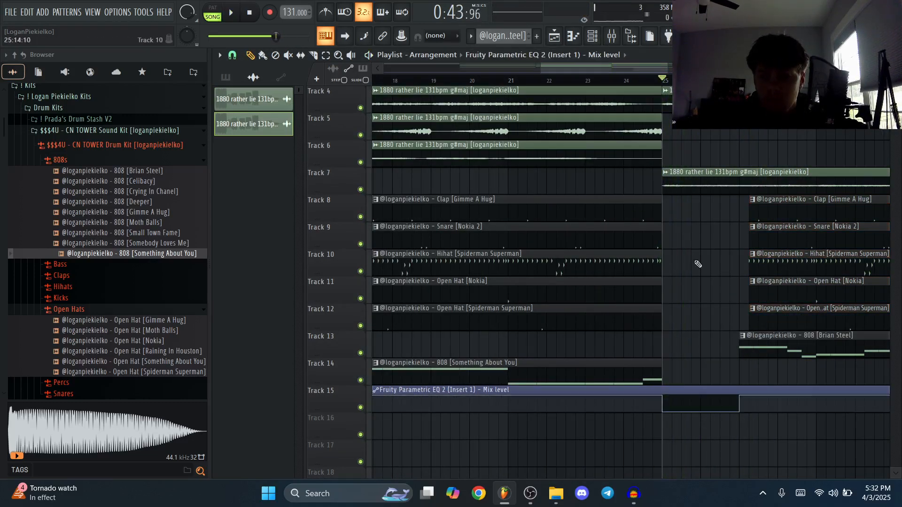
Step: Remove the track 7 melody clip from the bar 25 section and place one at bar 33
{"action": "left_click_drag", "start_coordinate": [663, 184], "coordinate": [749, 185]}
{"action": "key", "text": "space"}
{"action": "scroll", "coordinate": [726, 187], "scroll_direction": "down", "scroll_amount": 4}
{"action": "right_click", "coordinate": [733, 185]}
{"action": "scroll", "coordinate": [745, 282], "scroll_direction": "up", "scroll_amount": 6}
{"action": "scroll", "coordinate": [611, 282], "scroll_direction": "down", "scroll_amount": 7}
{"action": "scroll", "coordinate": [611, 263], "scroll_direction": "up", "scroll_amount": 4}
{"action": "left_click", "coordinate": [696, 264]}
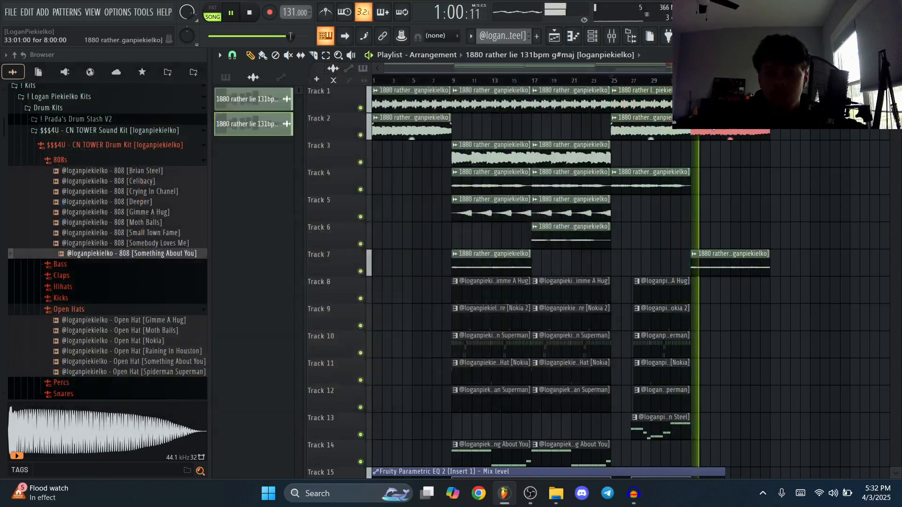
Step: Copy the drum and 808 [Brian Steel] clips from bar 27 to bar 33 and extend their starts to fill eight bars
{"action": "scroll", "coordinate": [723, 263], "scroll_direction": "down", "scroll_amount": 4}
{"action": "left_click_drag", "start_coordinate": [684, 325], "coordinate": [632, 177]}
{"action": "left_click_drag", "start_coordinate": [662, 228], "coordinate": [742, 228]}
{"action": "left_click_drag", "start_coordinate": [711, 228], "coordinate": [691, 228]}
{"action": "left_click_drag", "start_coordinate": [700, 315], "coordinate": [691, 315]}
{"action": "scroll", "coordinate": [724, 282], "scroll_direction": "up", "scroll_amount": 4}
{"action": "left_click", "coordinate": [730, 263], "text": "ctrl"}
{"action": "left_click_drag", "start_coordinate": [291, 37], "coordinate": [302, 36]}
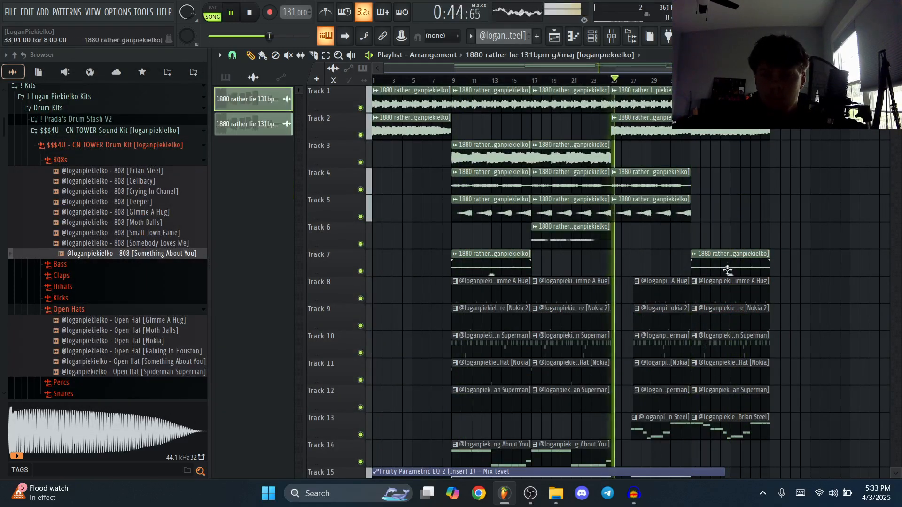